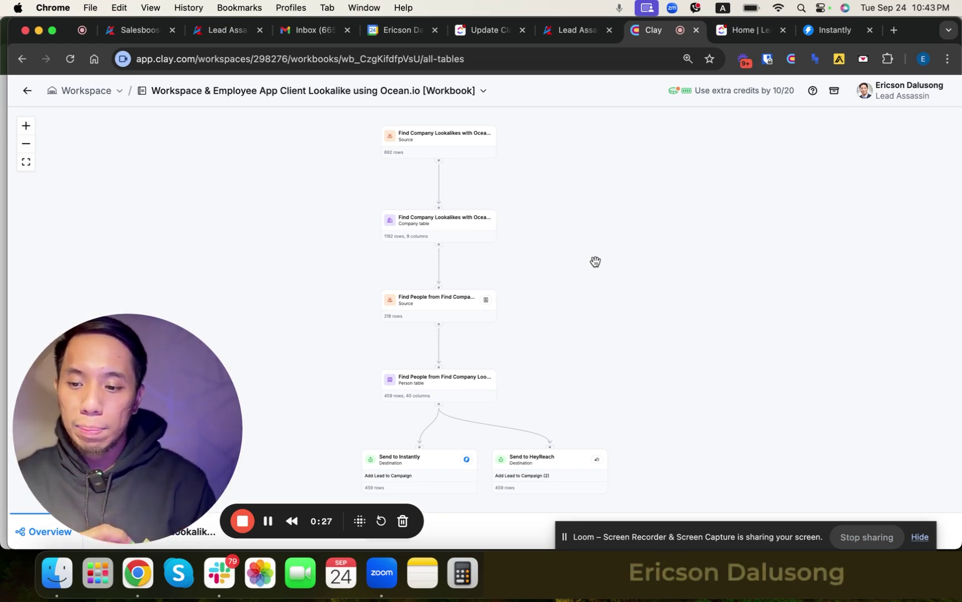
- Examine the workbook's overview flow from the company lookalikes source down to the Instantly and HeyReach destinations
drag(95, 412, 720, 318)
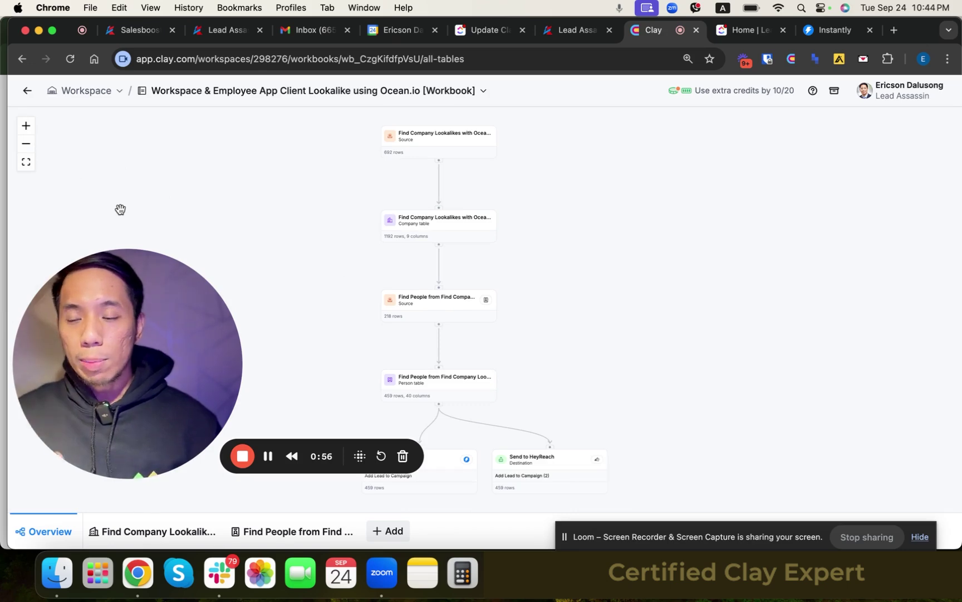
click(25, 126)
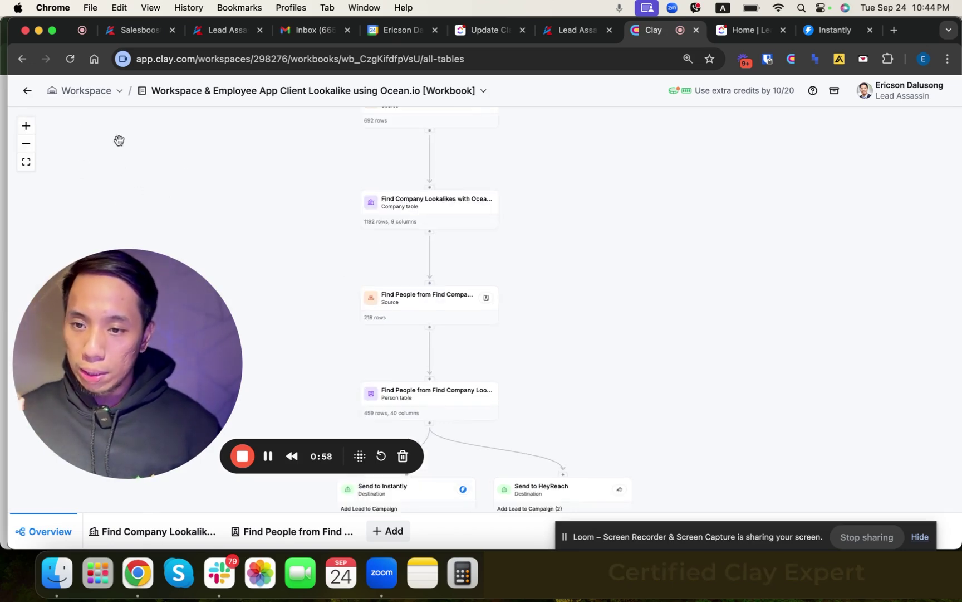
drag(222, 178, 238, 245)
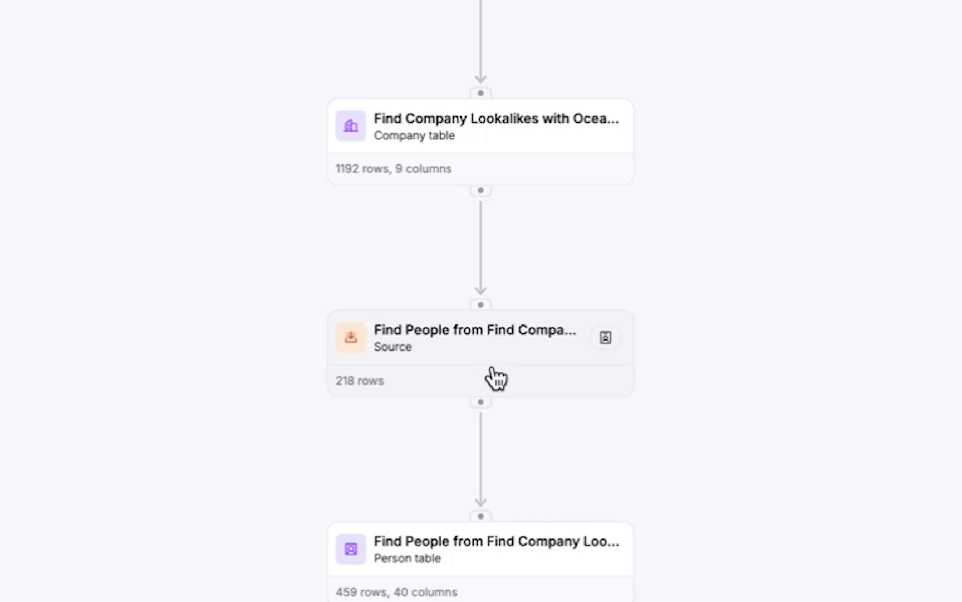
scroll(866, 462, down, 5)
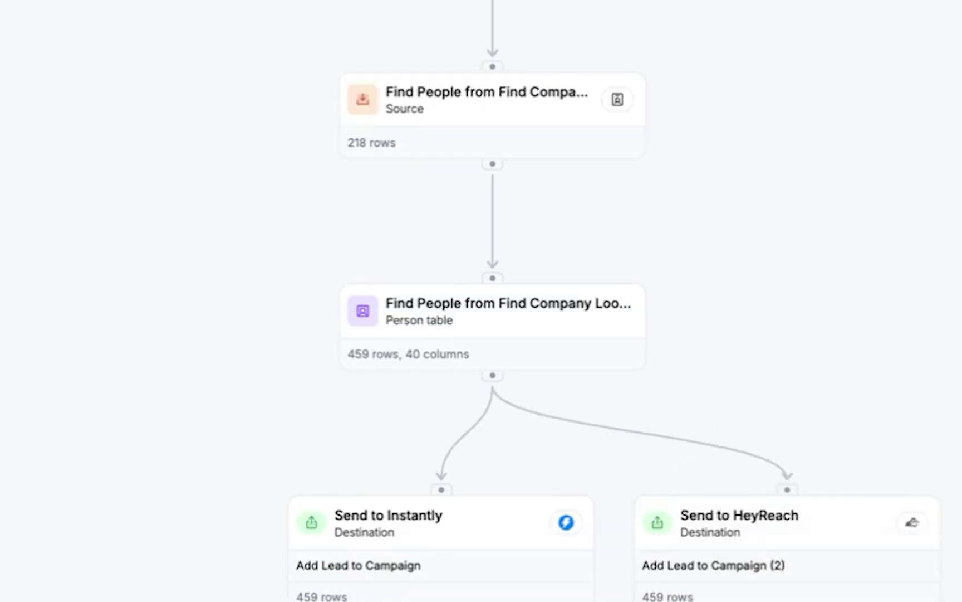
scroll(959, 376, down, 2)
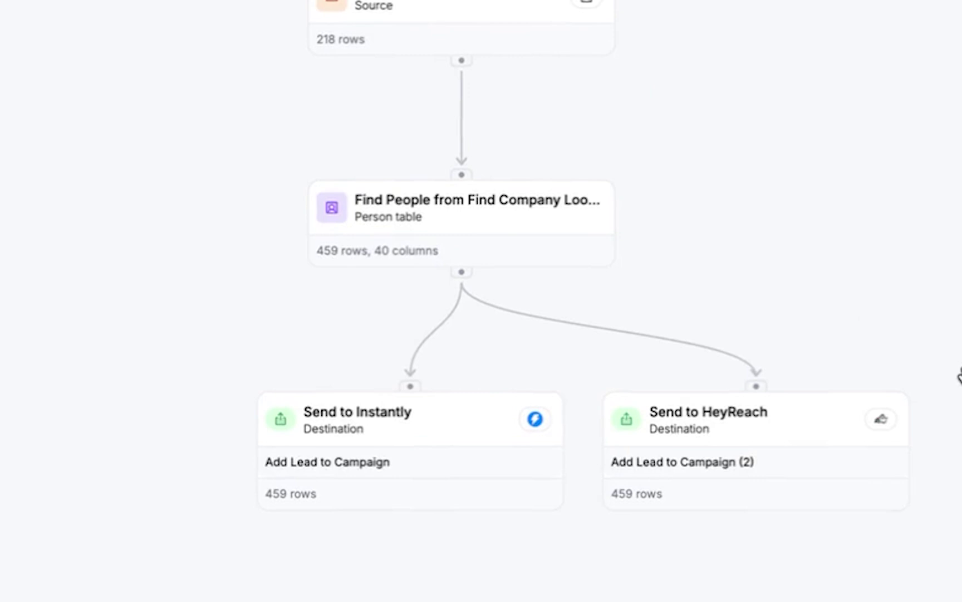
scroll(959, 377, up, 1)
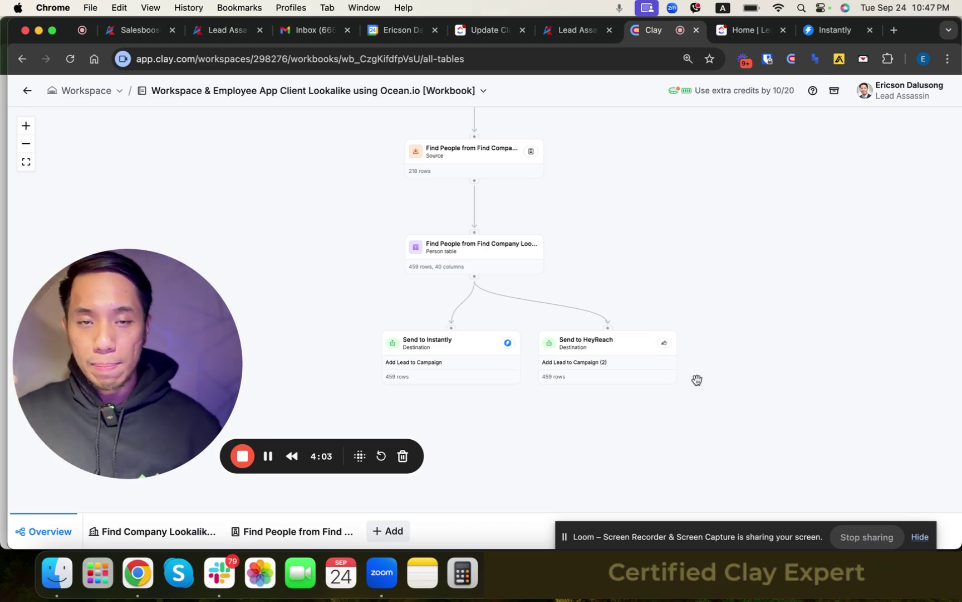
drag(692, 283, 701, 339)
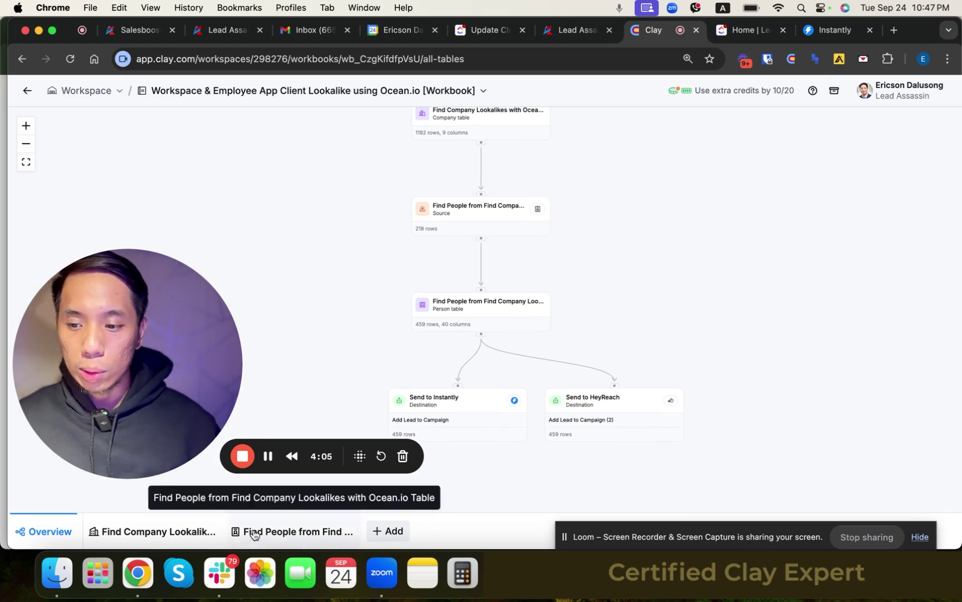
- View the company lookalikes table, and review the people table's columns from Job Title through Work Email and MV Result
click(159, 531)
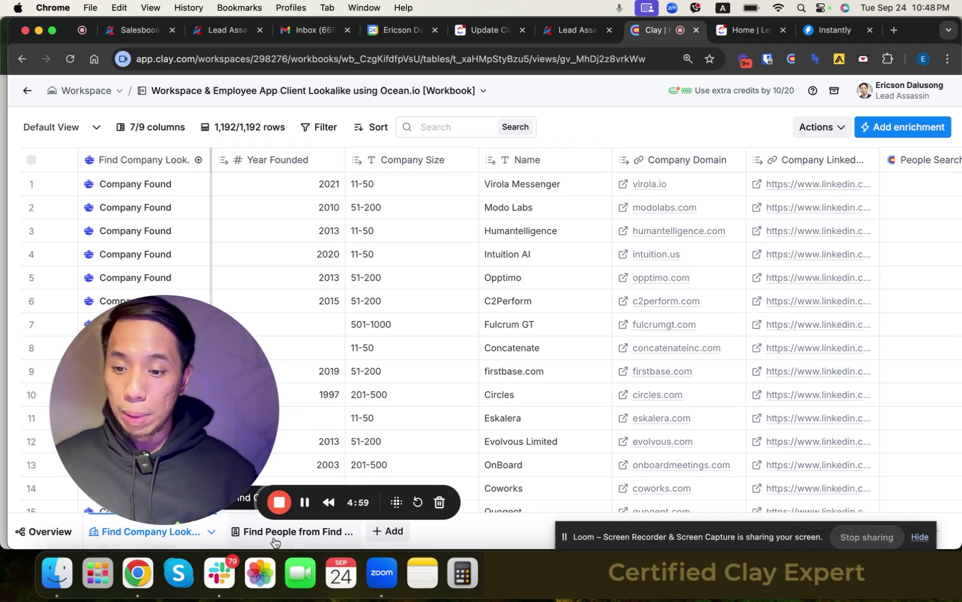
click(275, 535)
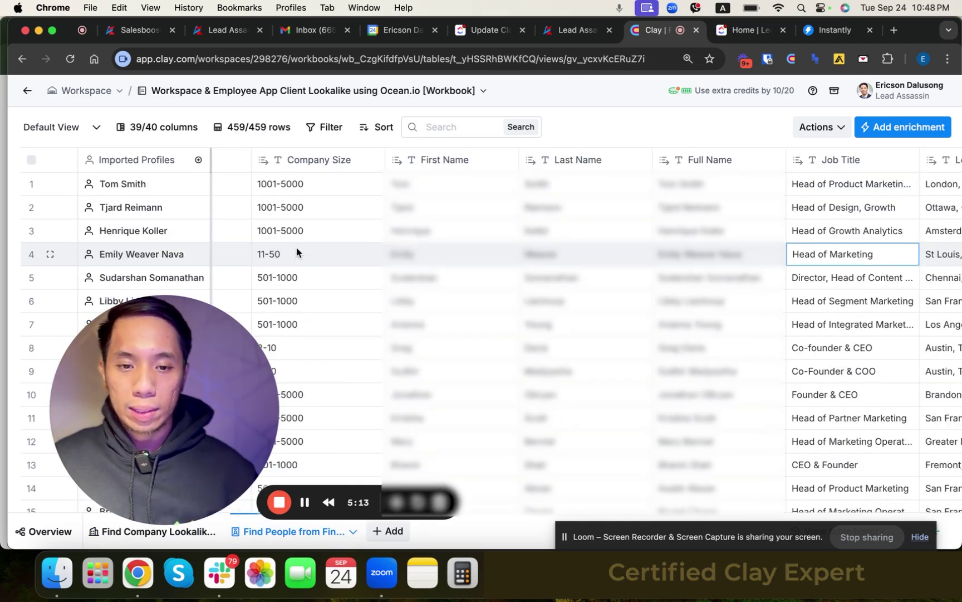
key(Right)
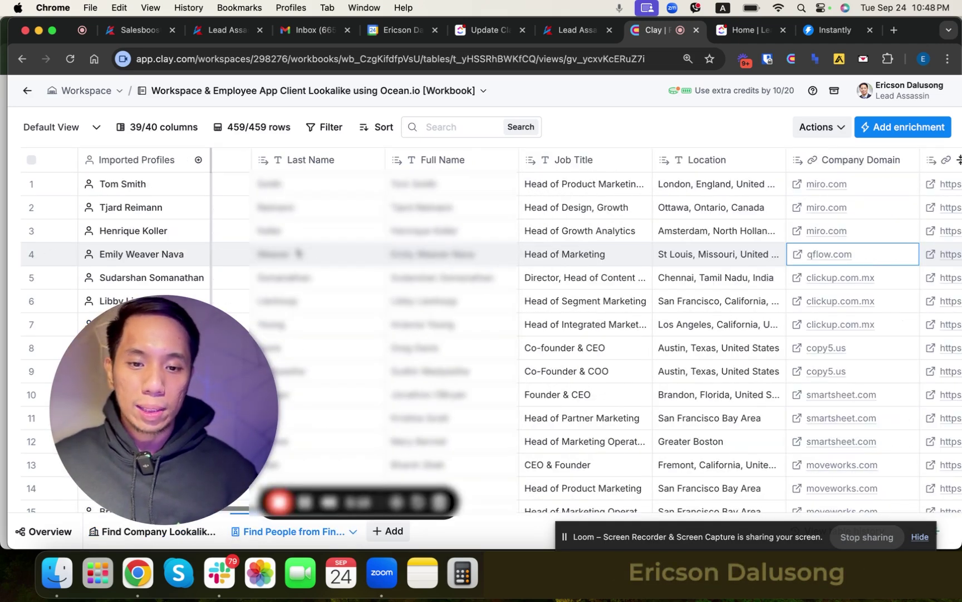
key(Right)
key(Right)
key(Right)
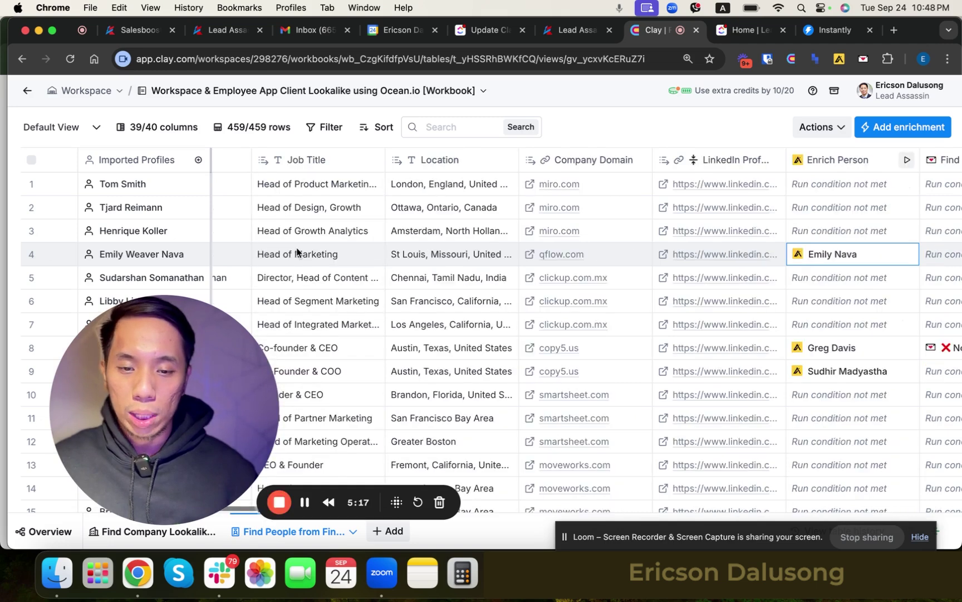
key(Right)
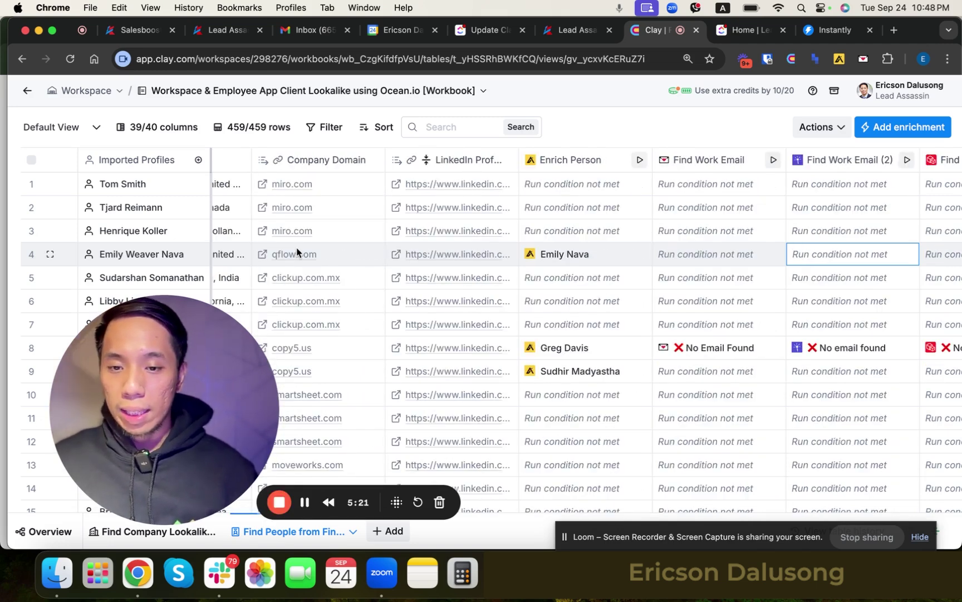
key(Right)
key(Right)
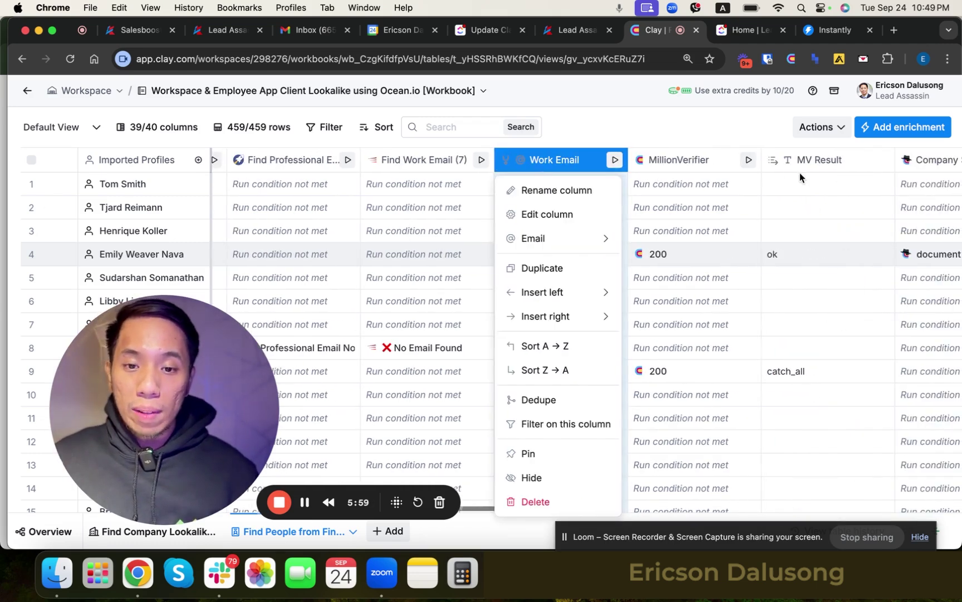
click(831, 226)
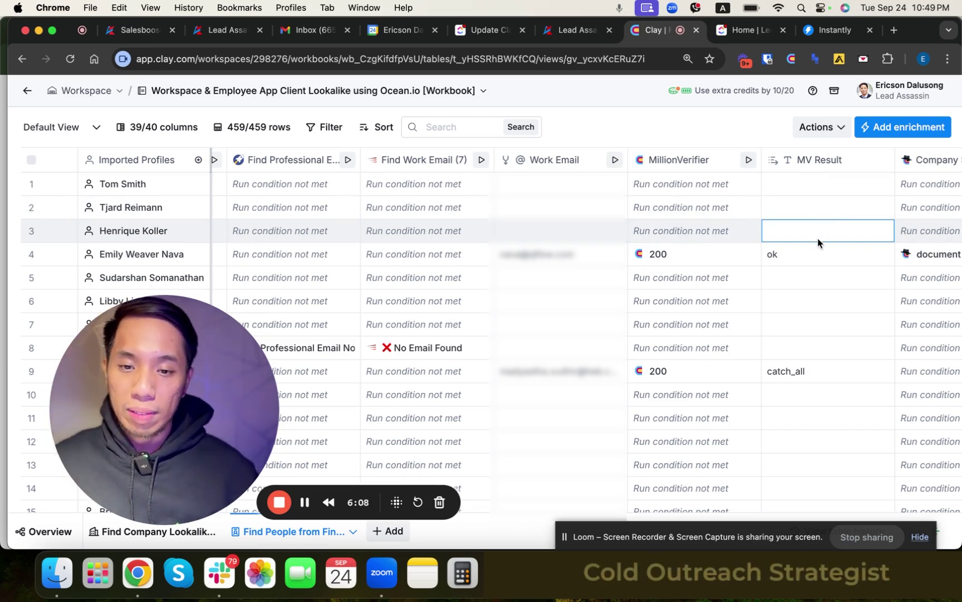
- Review the MillionVerifier column's HTTP API settings, including method, endpoint and query string, and close them without saving
click(693, 162)
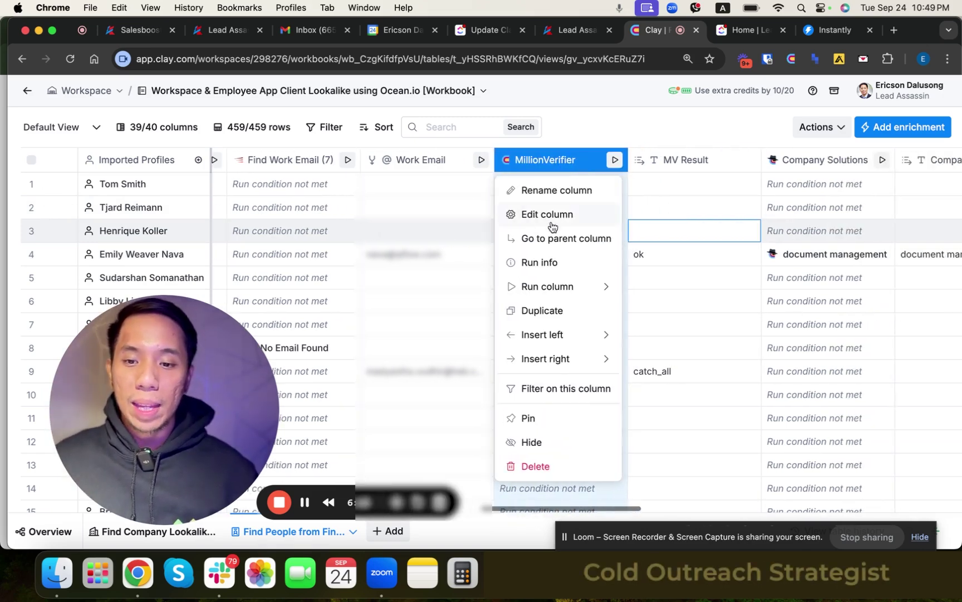
click(522, 219)
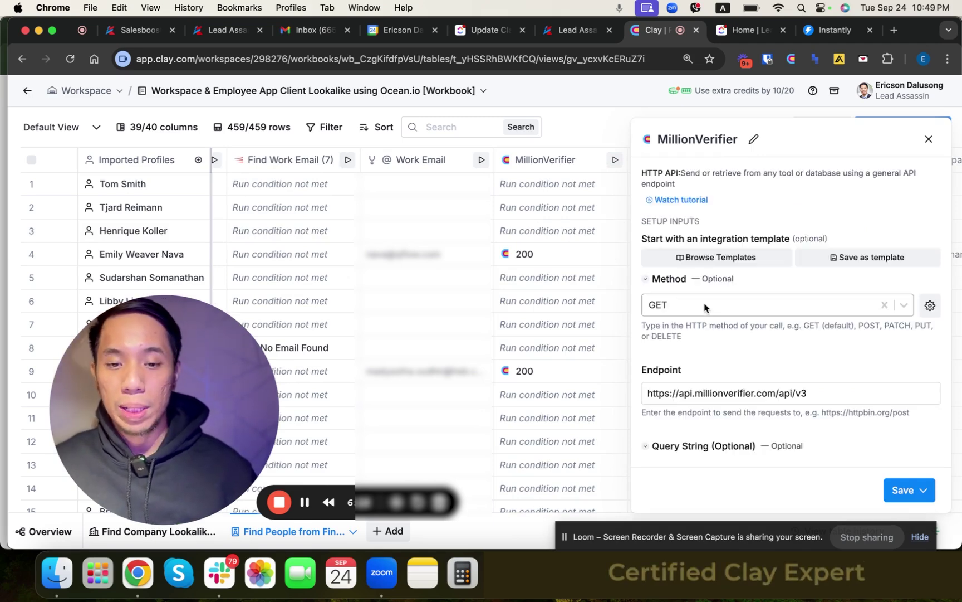
scroll(737, 322, down, 1)
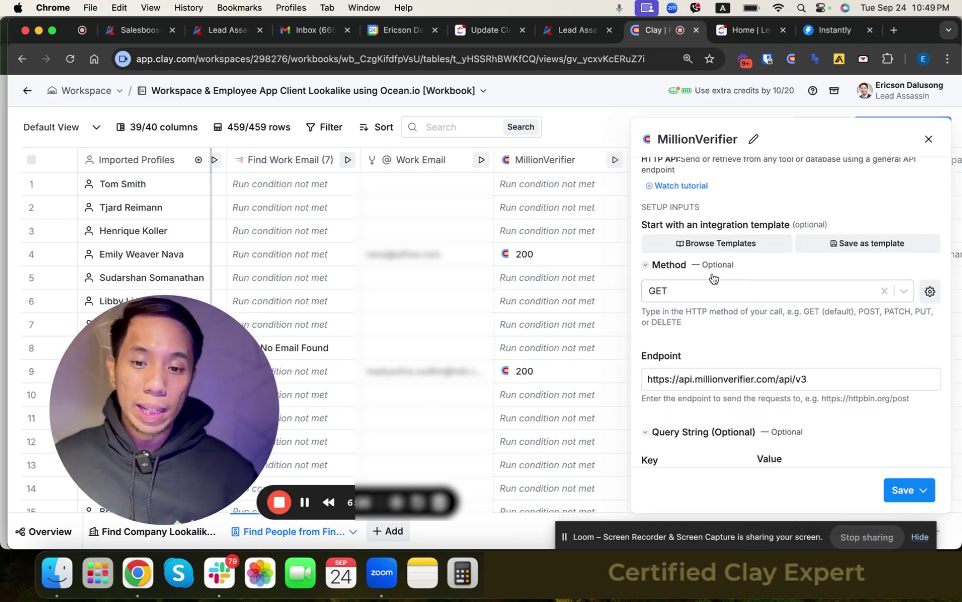
scroll(726, 297, down, 3)
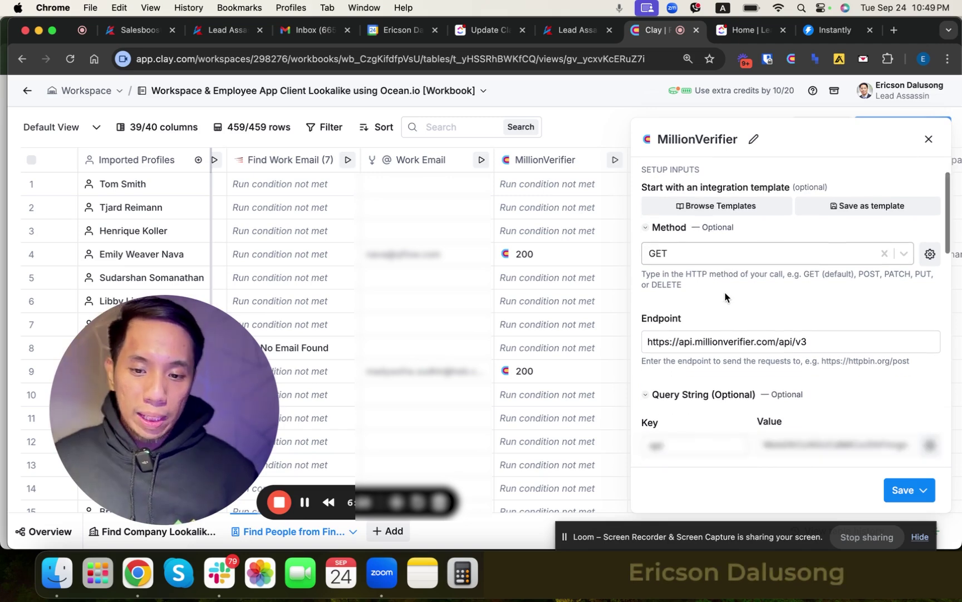
scroll(736, 357, down, 3)
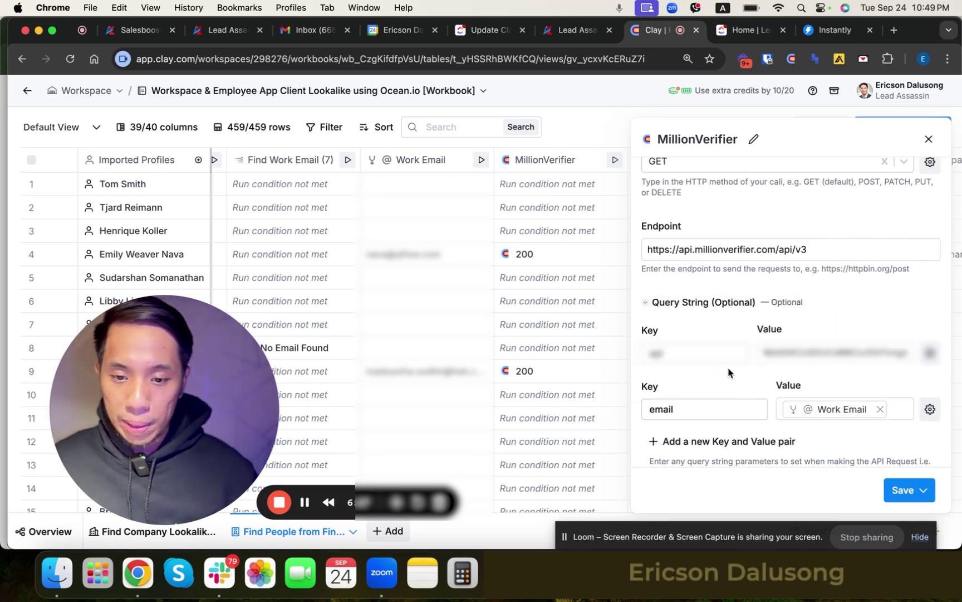
scroll(735, 412, down, 1)
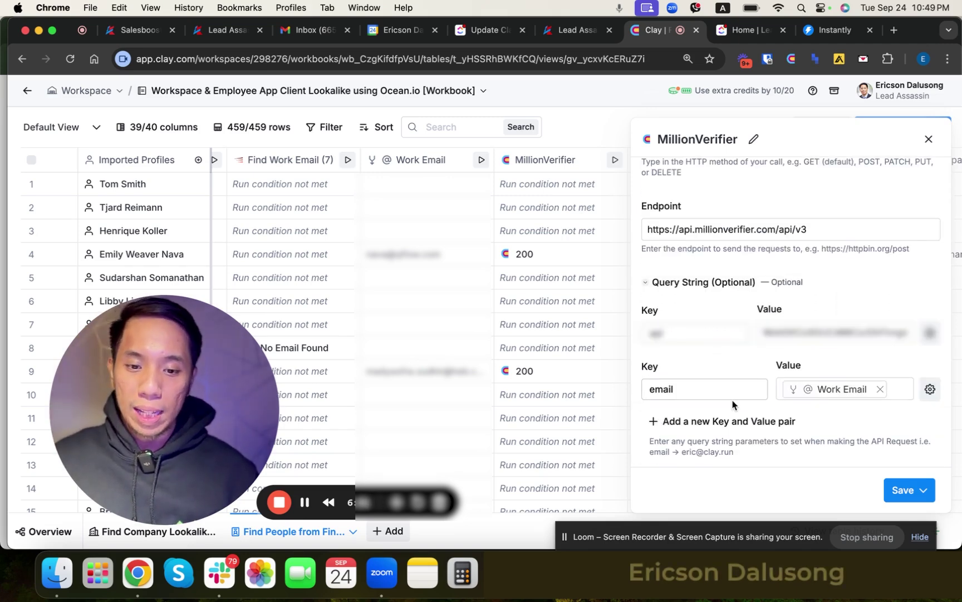
click(928, 139)
click(703, 283)
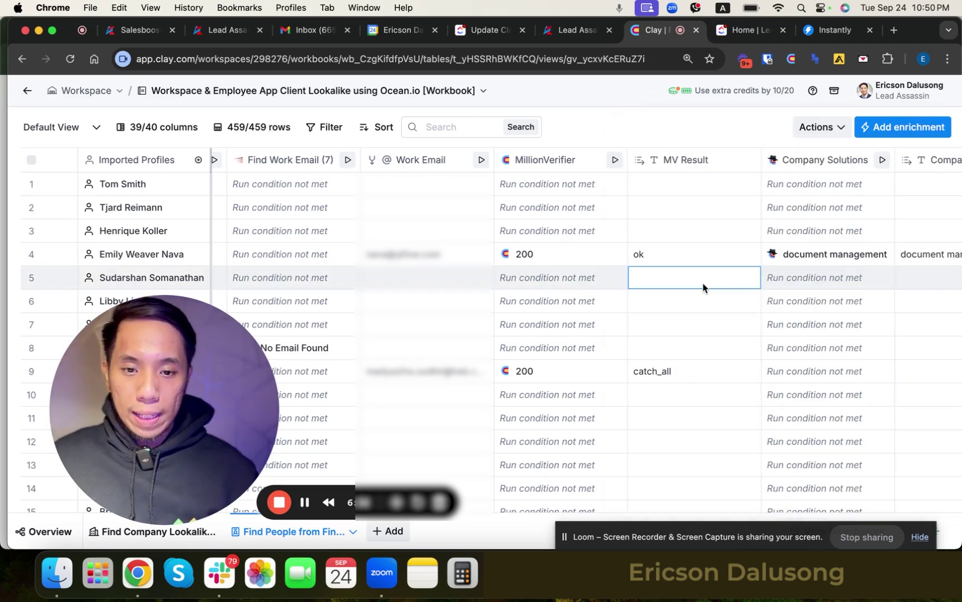
- Read the full company solutions text for the contact in row 4 and leave the cell unedited
key(Right)
key(Right)
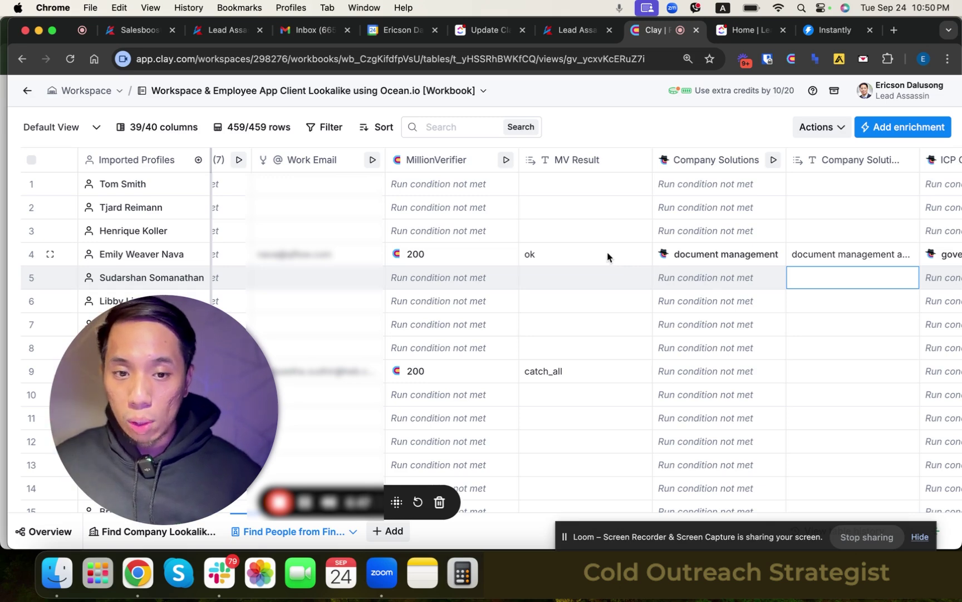
click(821, 254)
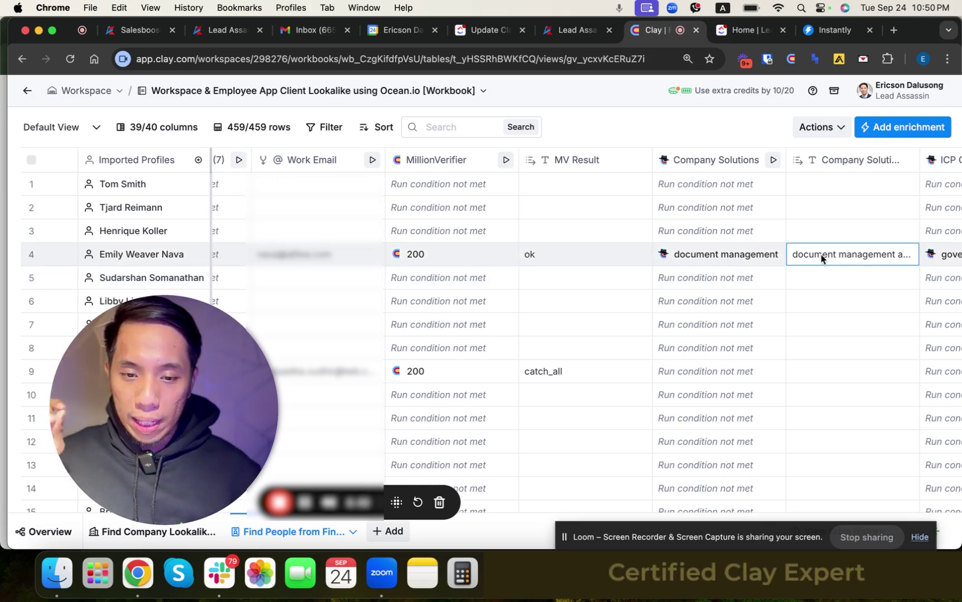
key(Right)
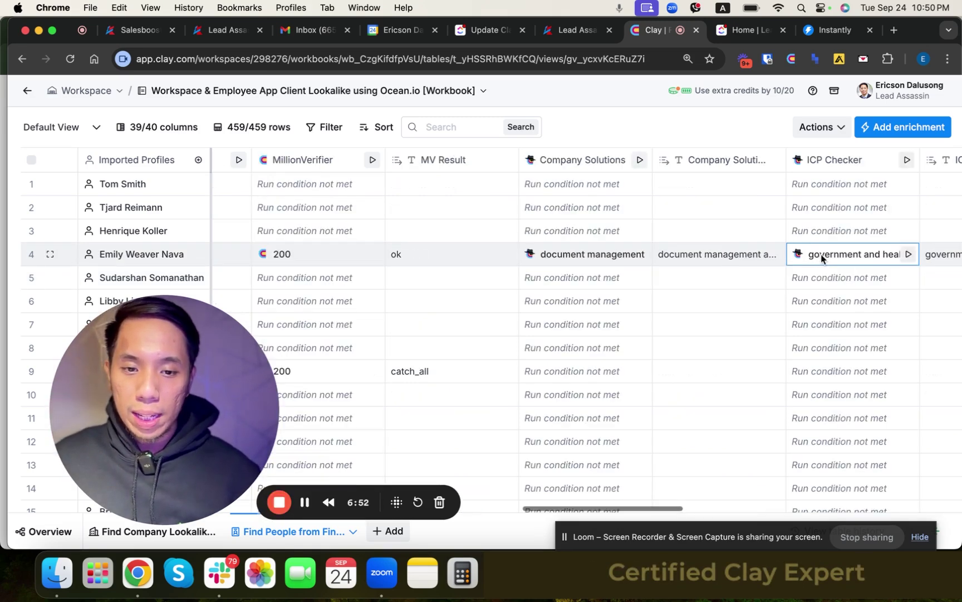
double_click(737, 254)
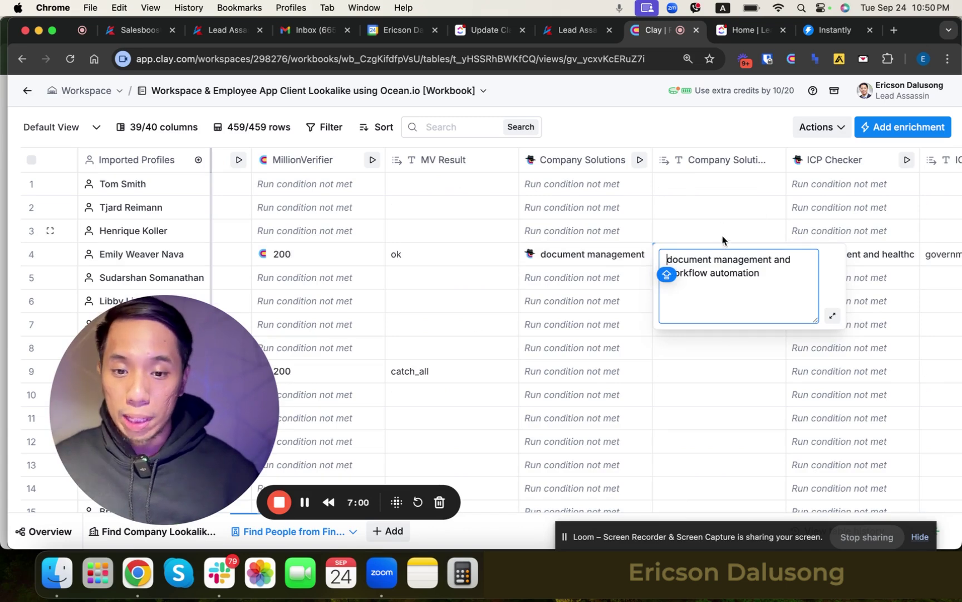
key(Escape)
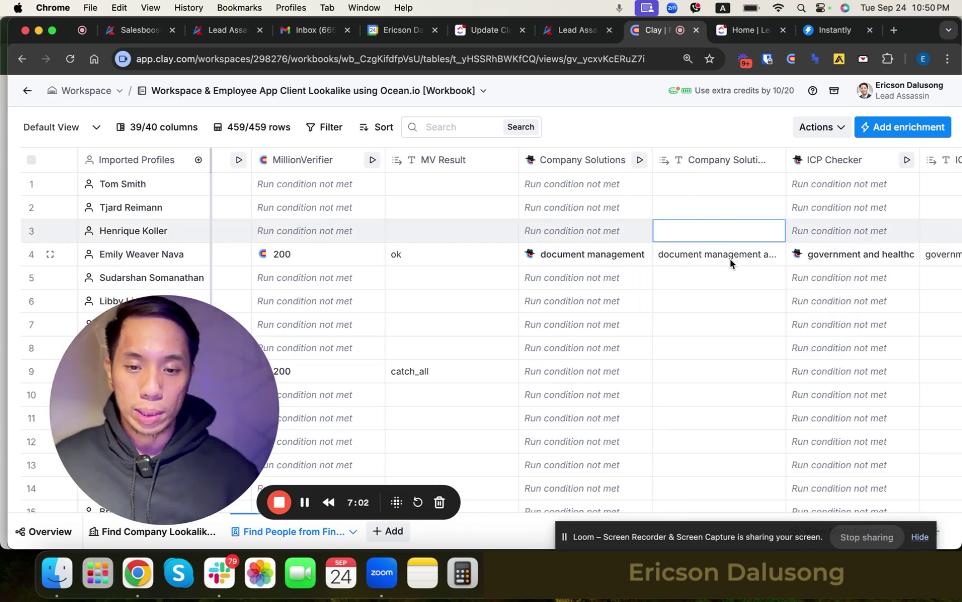
- Read the full ICP Output text for the contact in row 4 and leave the cell unedited
key(Right)
key(Right)
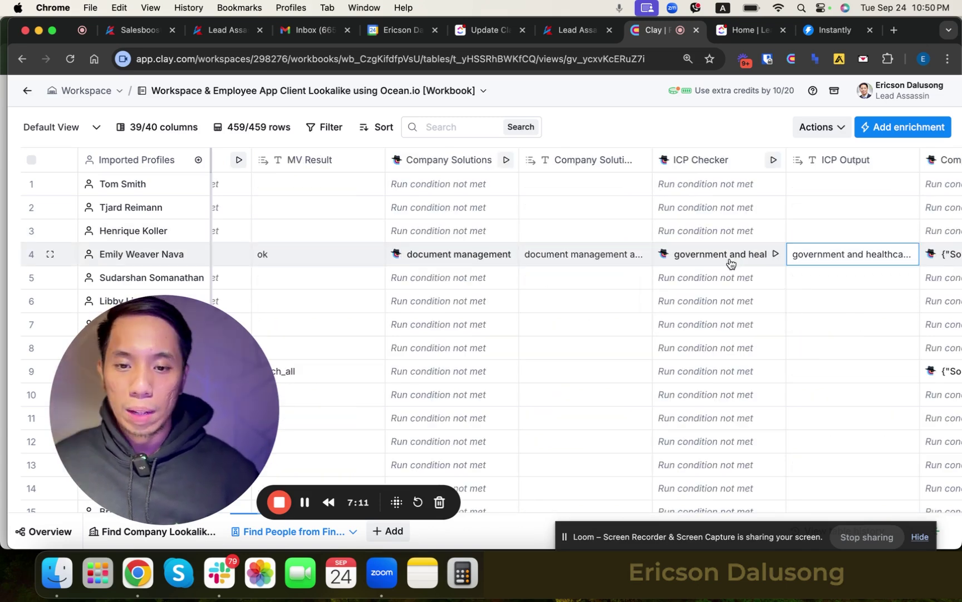
double_click(850, 256)
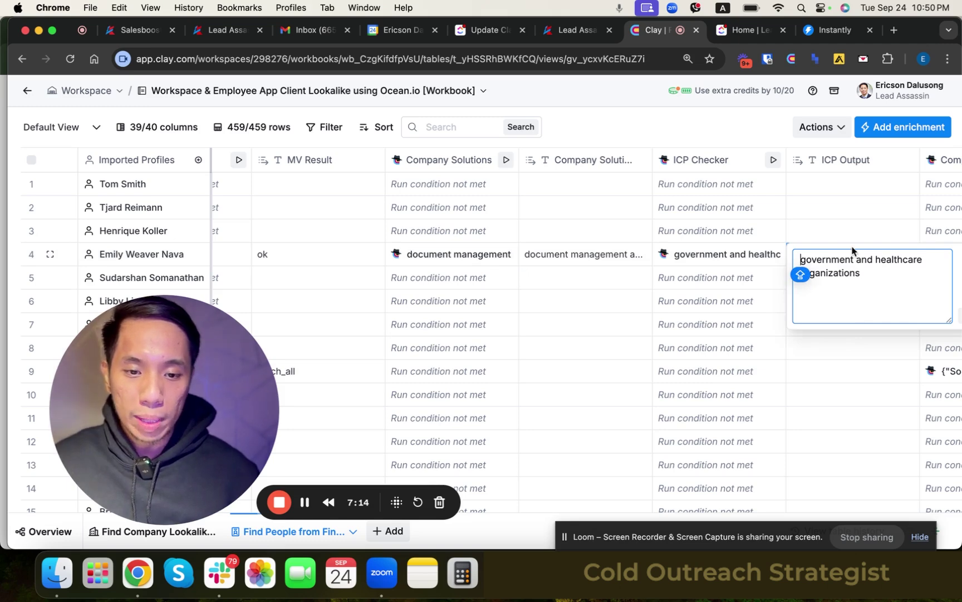
click(848, 229)
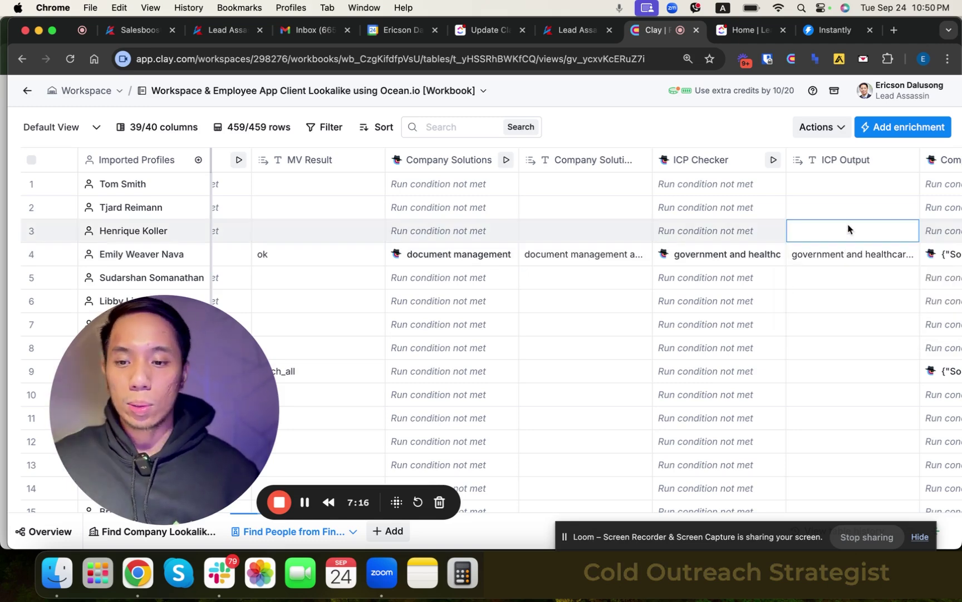
- Review the Competitor Identification column's Claygent model and mission prompt, and close the settings without saving
scroll(849, 245, right, 2)
click(851, 262)
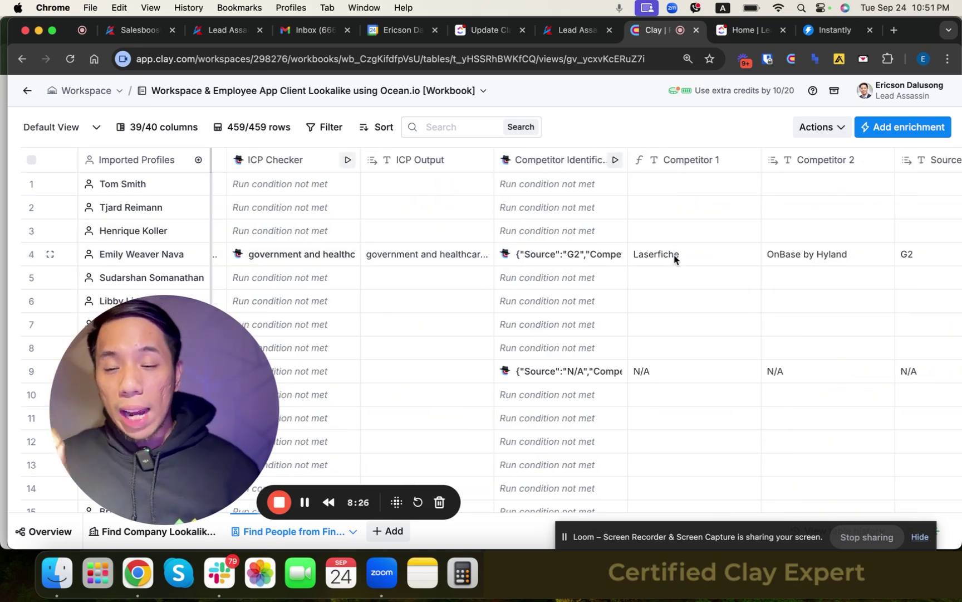
click(574, 162)
click(568, 221)
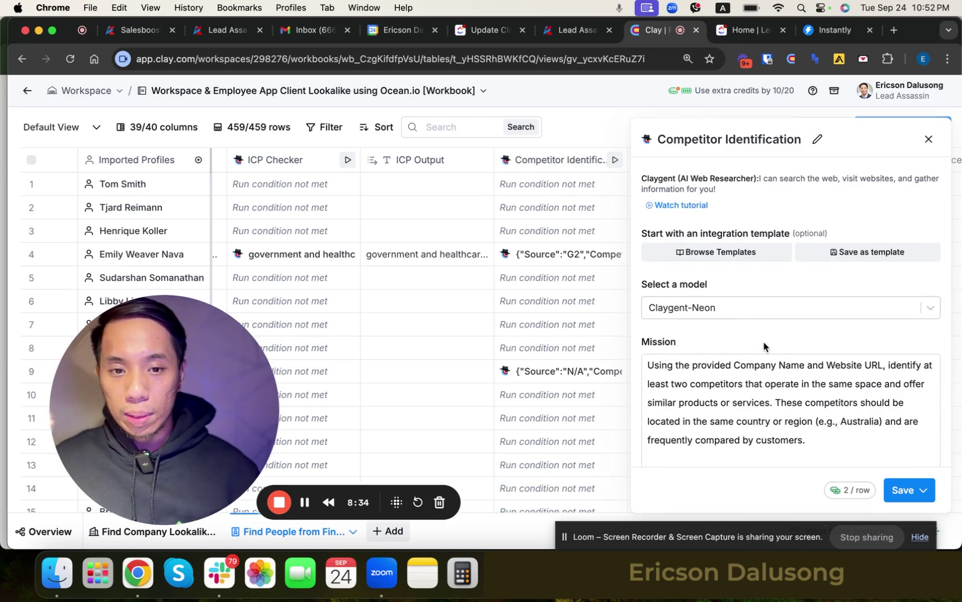
click(928, 139)
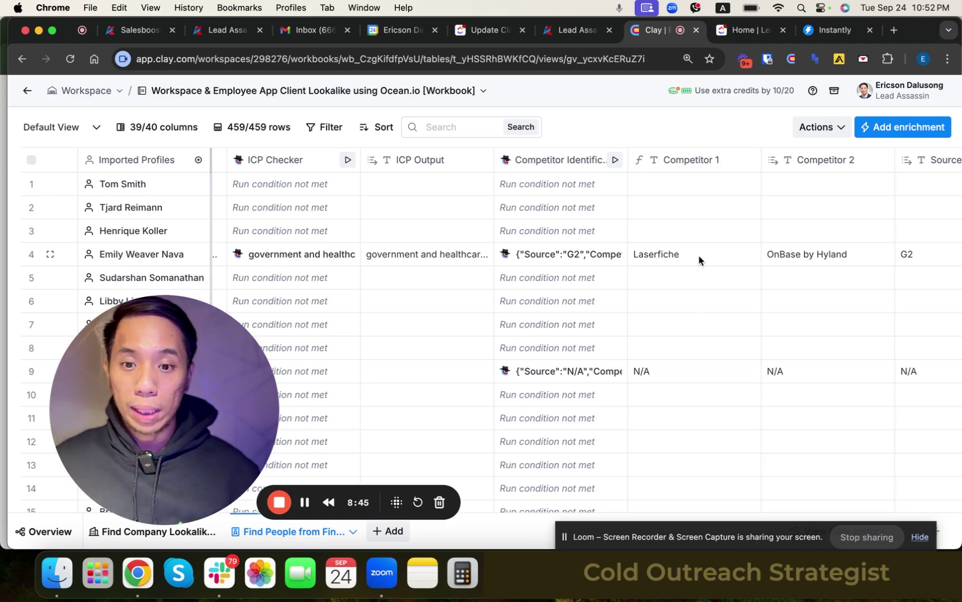
- Examine the values in the Competitor 1 and Competitor 2 columns of the people table
drag(683, 182, 668, 493)
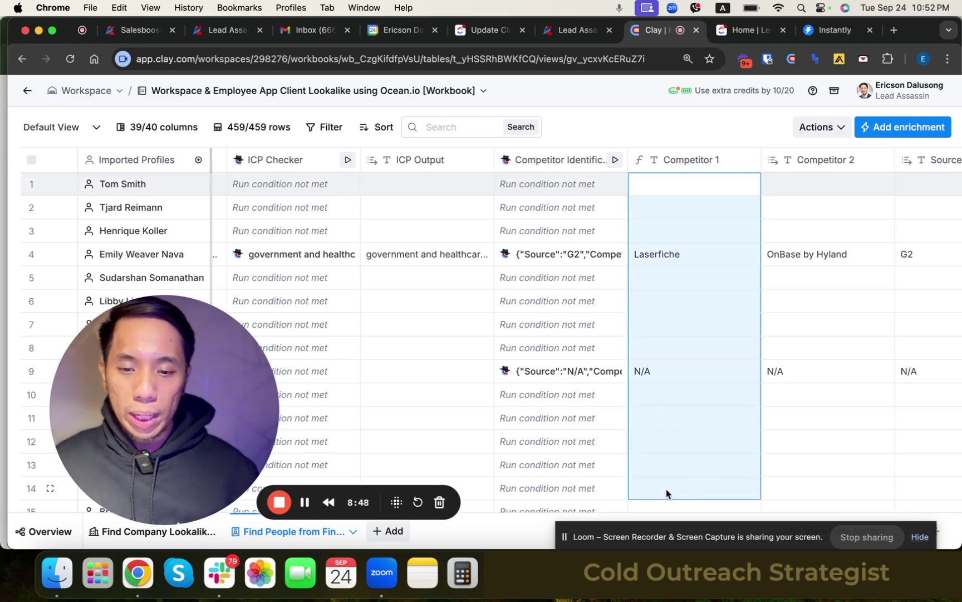
click(821, 227)
scroll(821, 228, right, 3)
drag(718, 184, 723, 349)
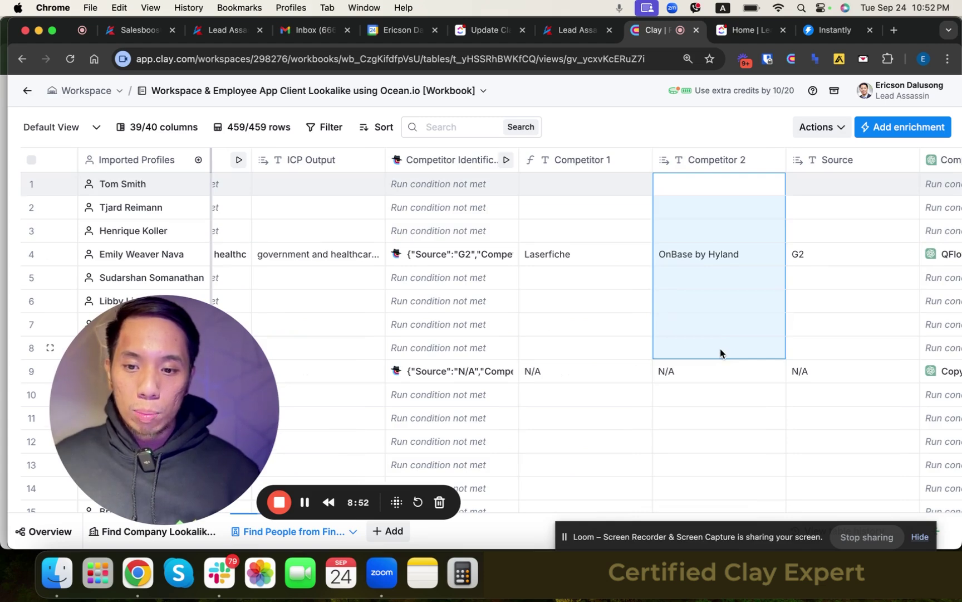
scroll(720, 348, down, 1)
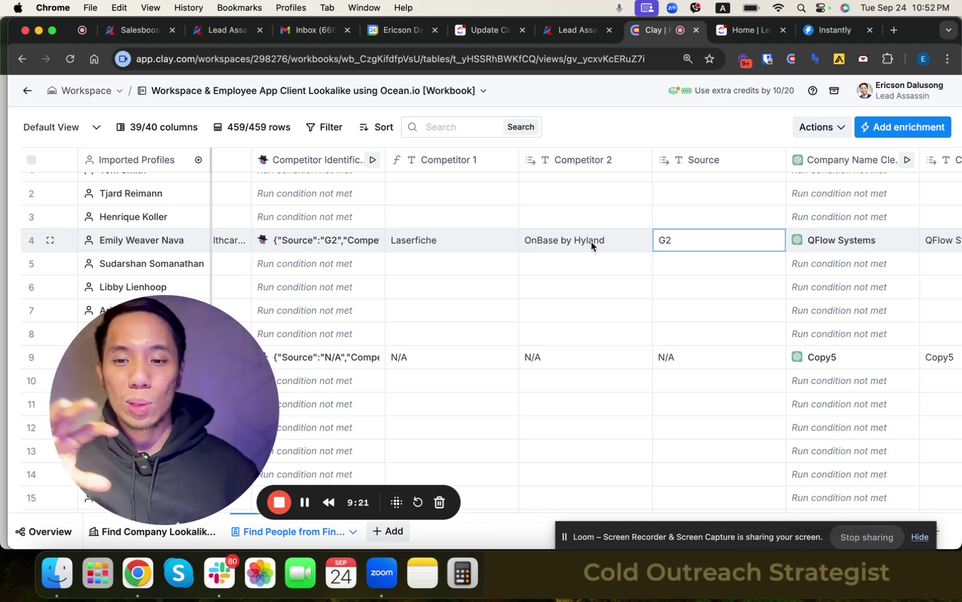
- Examine the Source, cleaned company name and Write Sales Emails values for the contact in row 4
key(Right)
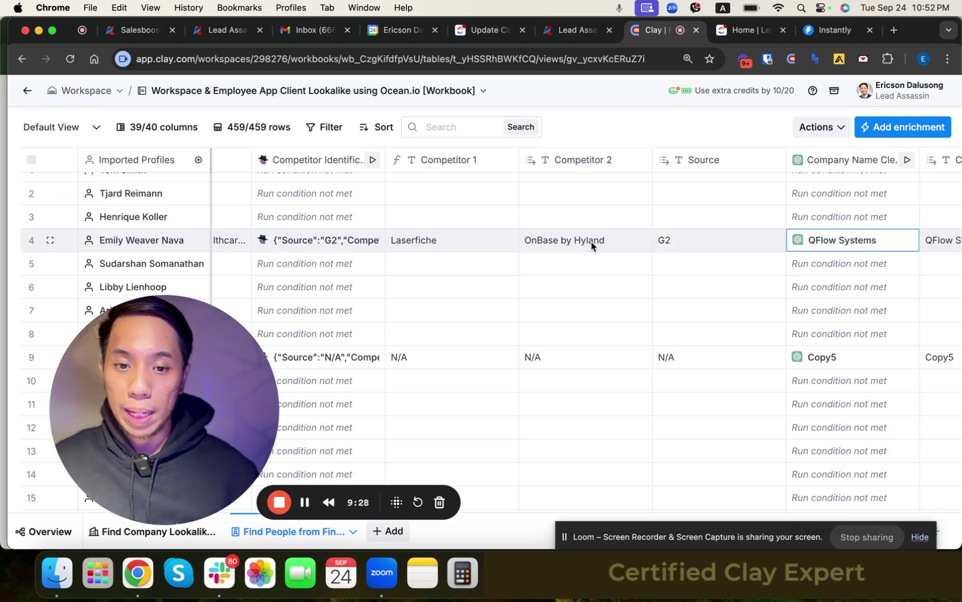
key(Right)
key(Right)
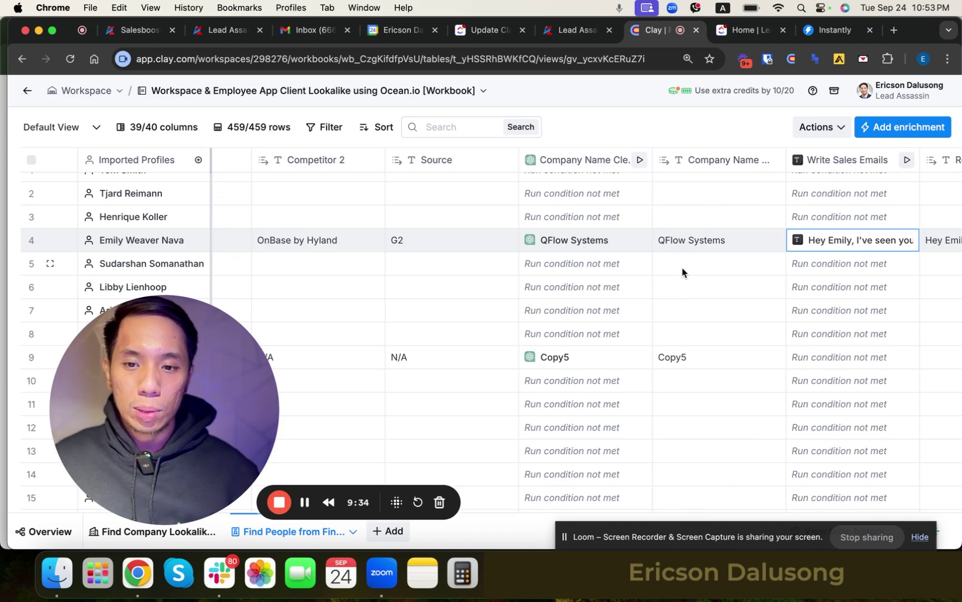
click(733, 243)
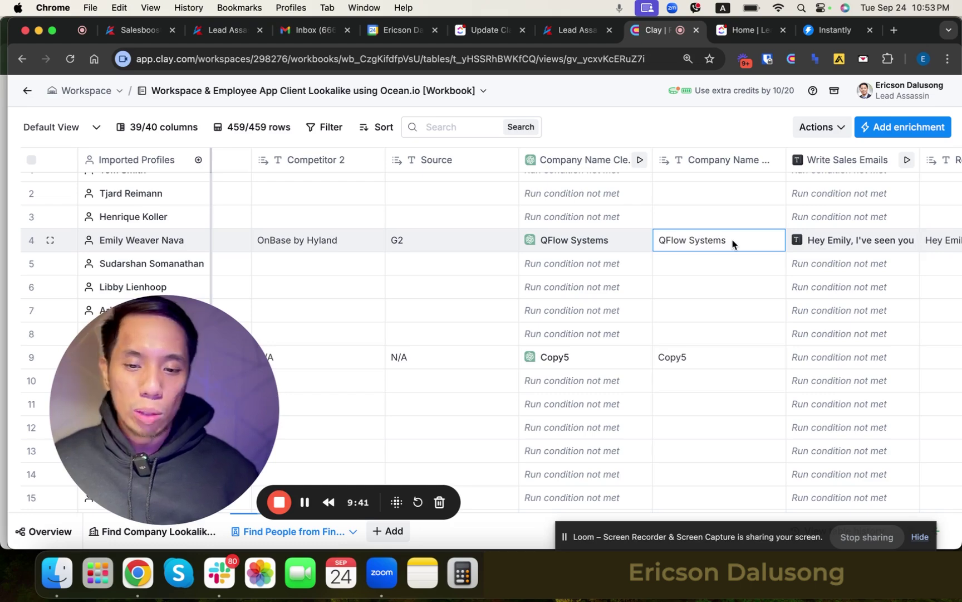
- Review the Write Sales Emails column's Twain account, prospect information and trigger settings, and close them without saving
click(720, 213)
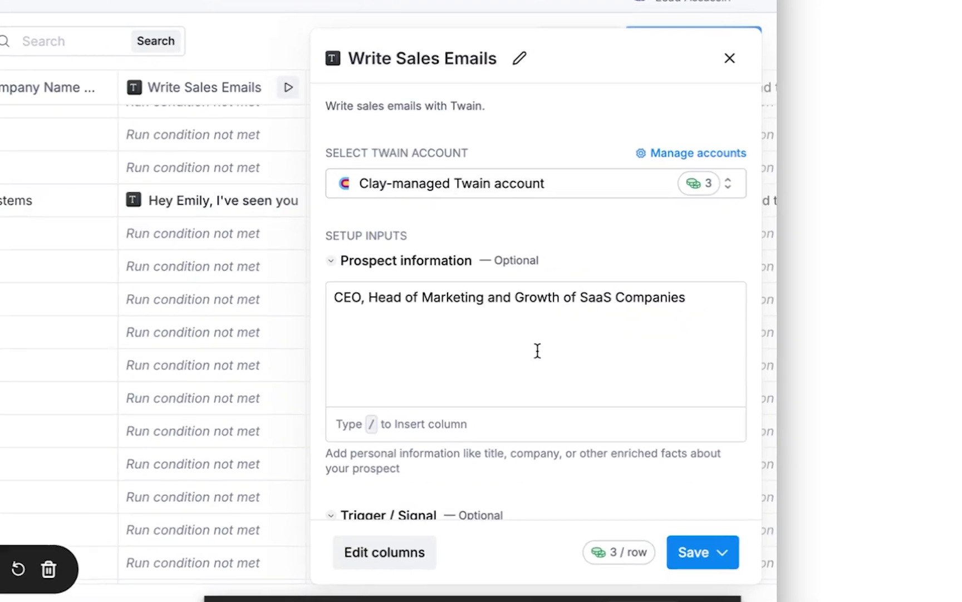
scroll(522, 351, down, 1)
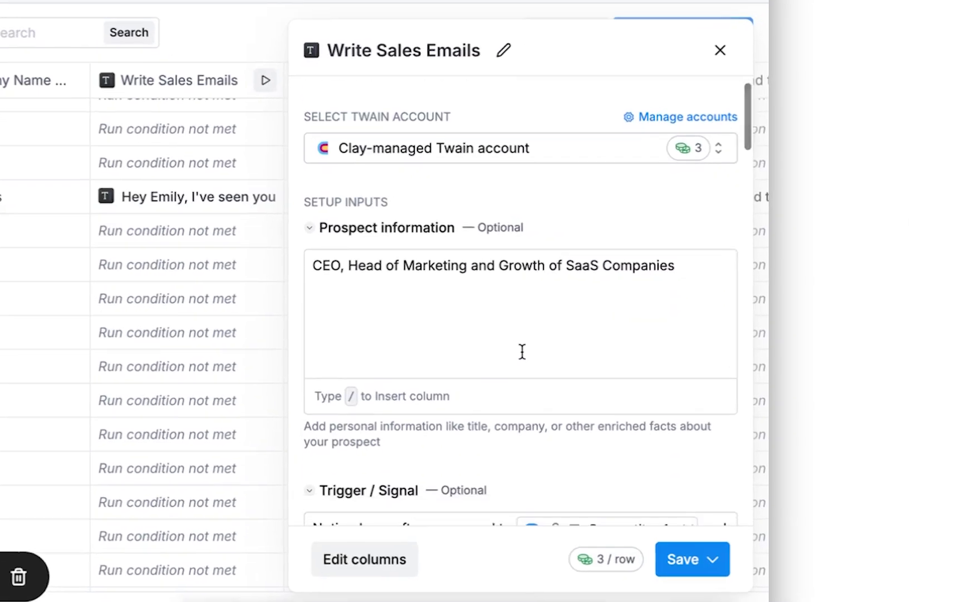
scroll(523, 351, down, 3)
scroll(522, 356, down, 2)
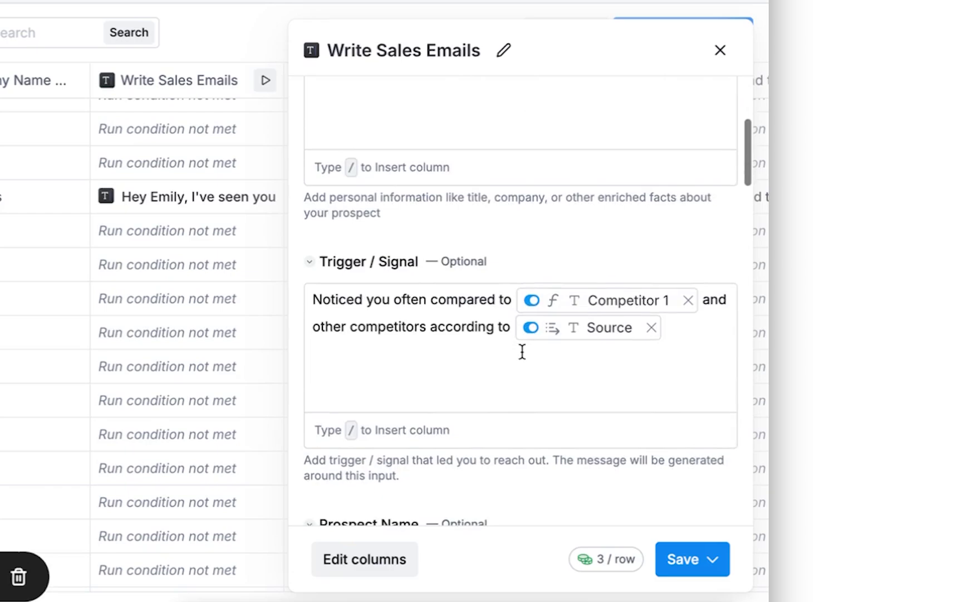
scroll(523, 351, down, 2)
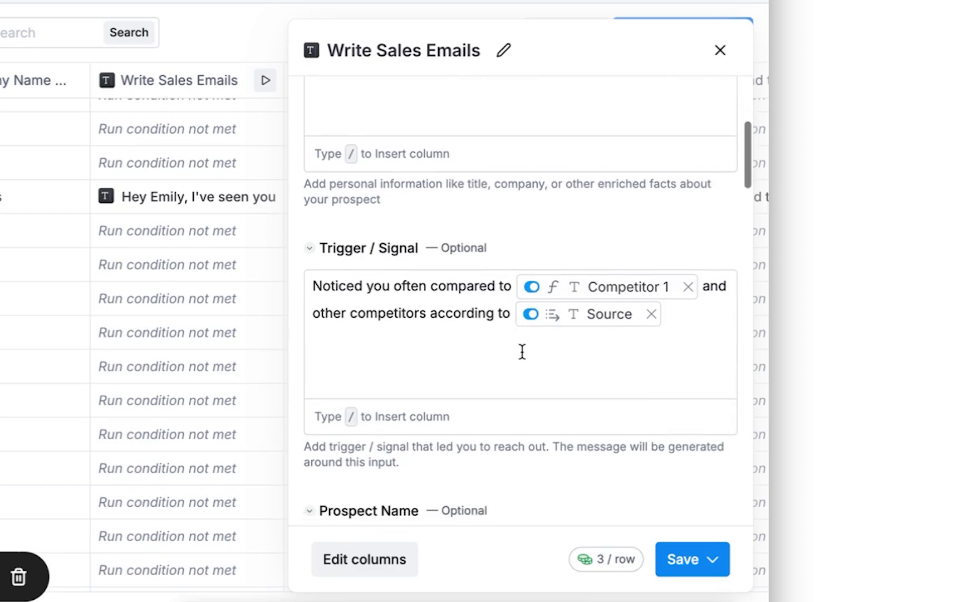
click(719, 50)
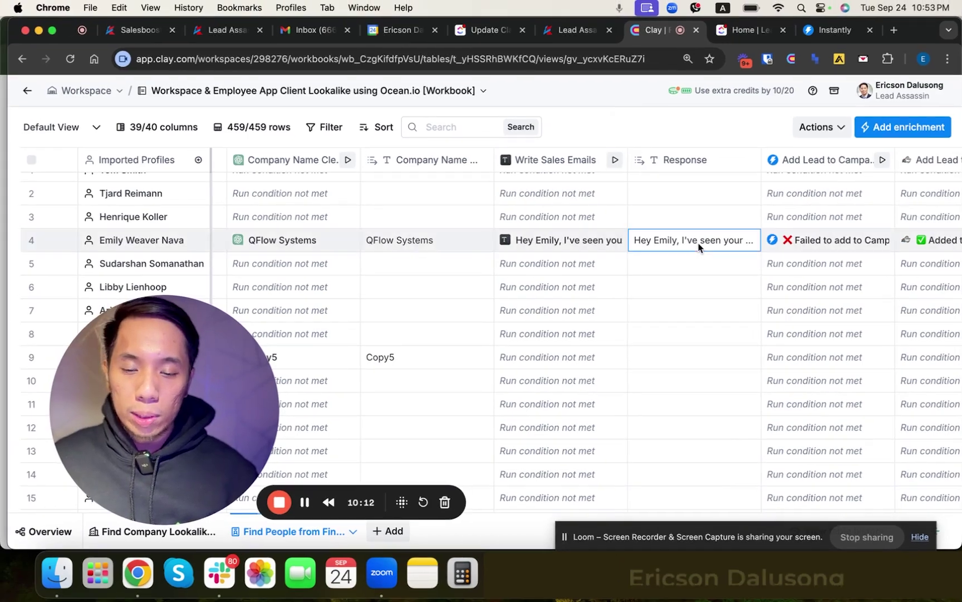
- Read the full generated sales email in the Response cell of row 4 paragraph by paragraph, and close it unedited
double_click(682, 244)
click(808, 303)
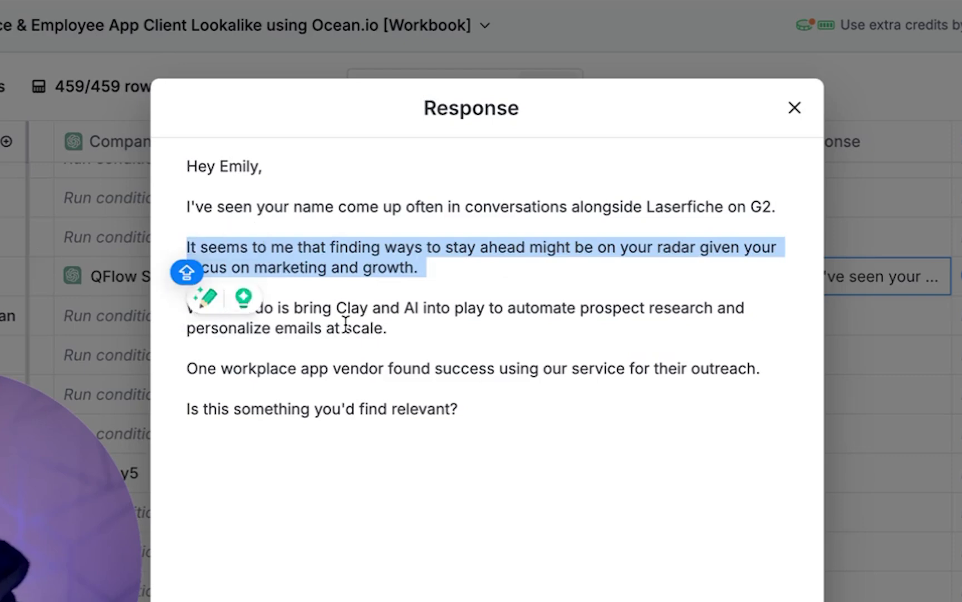
click(557, 492)
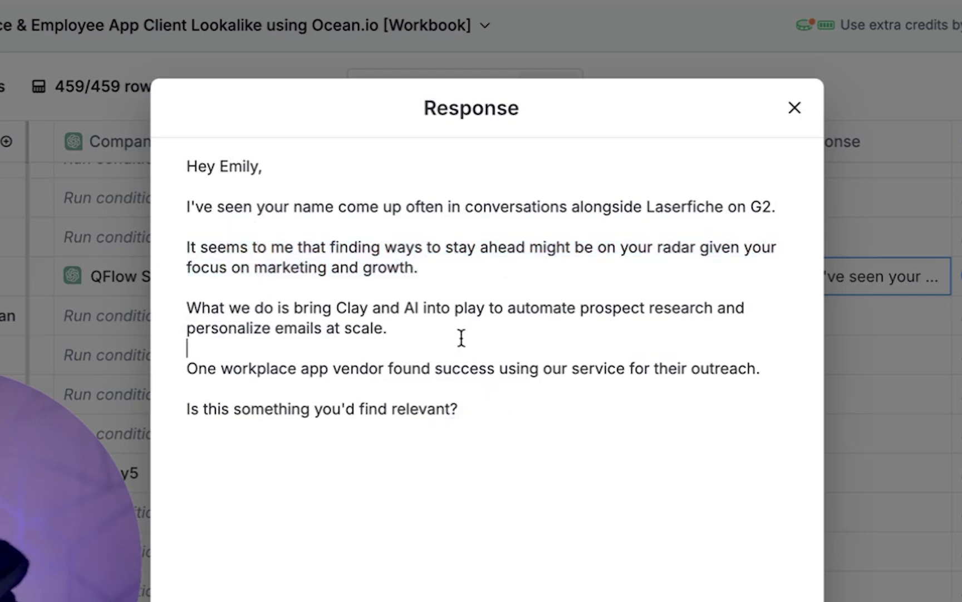
drag(460, 337, 176, 313)
drag(769, 374, 185, 369)
click(564, 412)
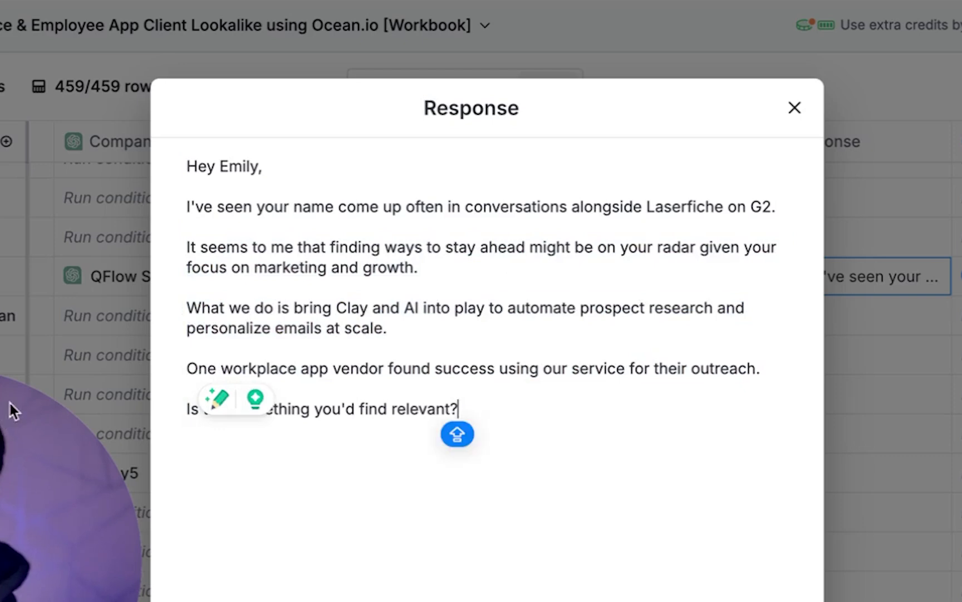
key(ctrl+a)
click(640, 554)
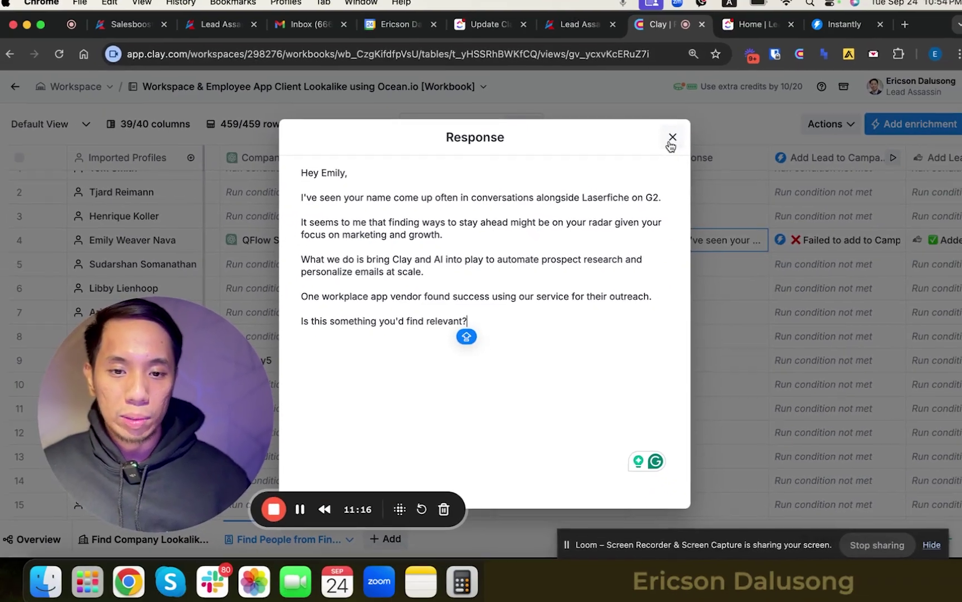
click(743, 105)
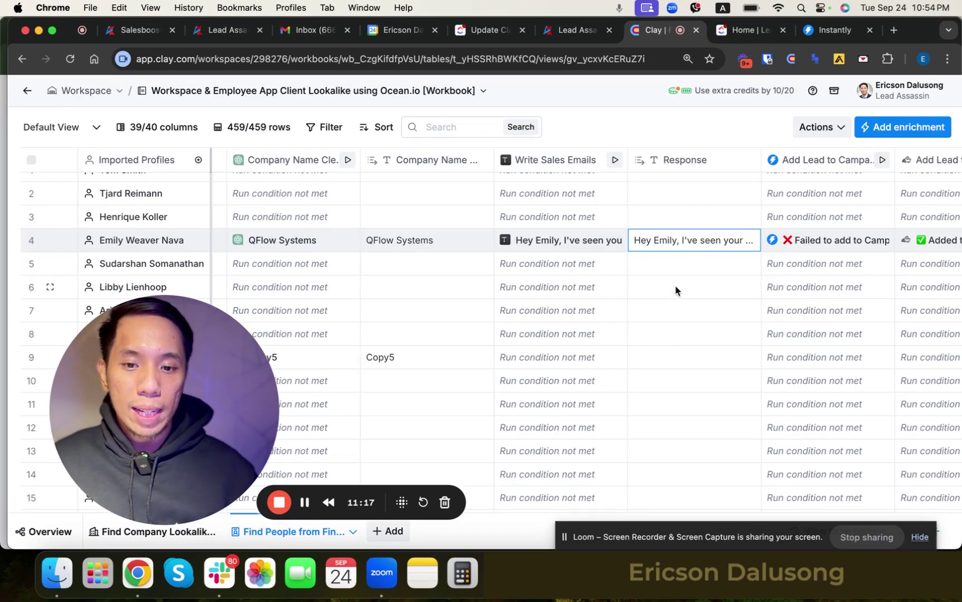
- Check row 4's two Add Lead to Campaign cells, and switch to Instantly to read the Step 1 email's subject and body template
key(Right)
key(Right)
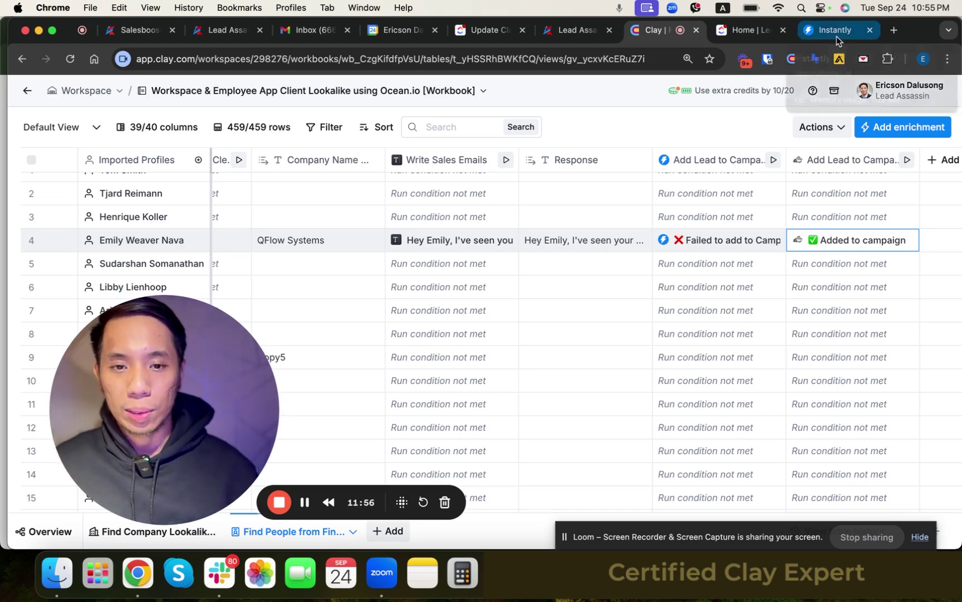
click(837, 35)
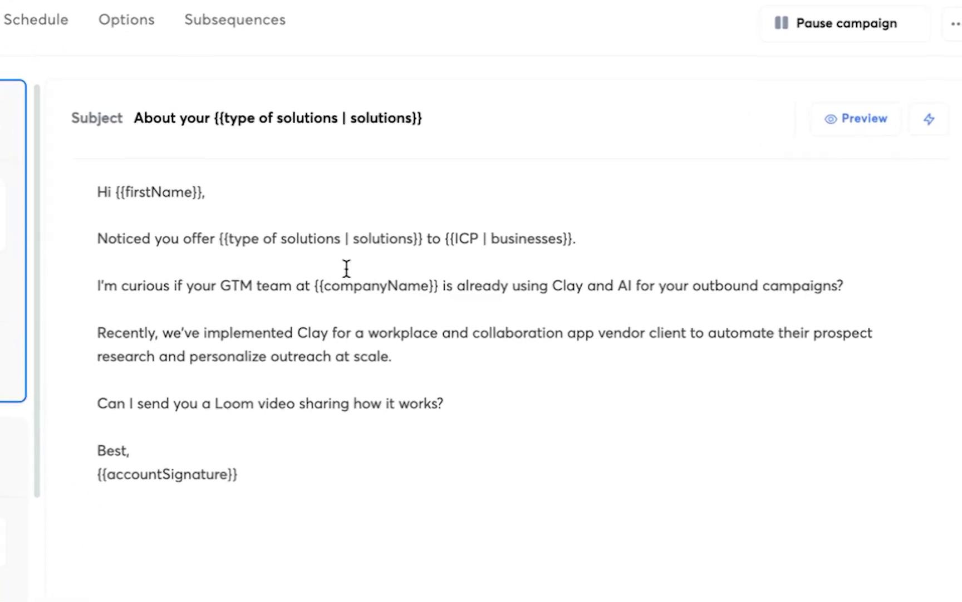
drag(424, 117, 30, 103)
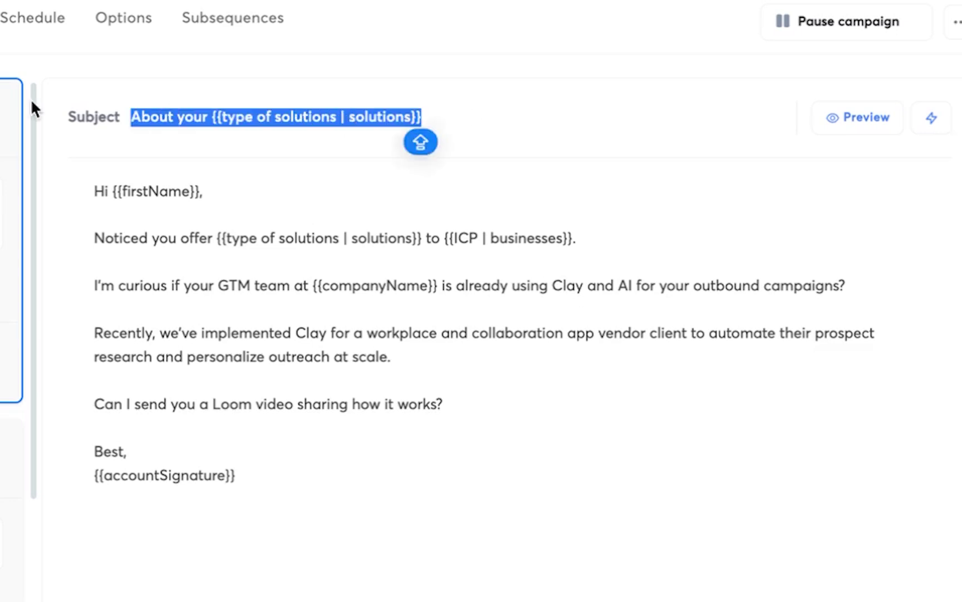
drag(447, 479, 851, 120)
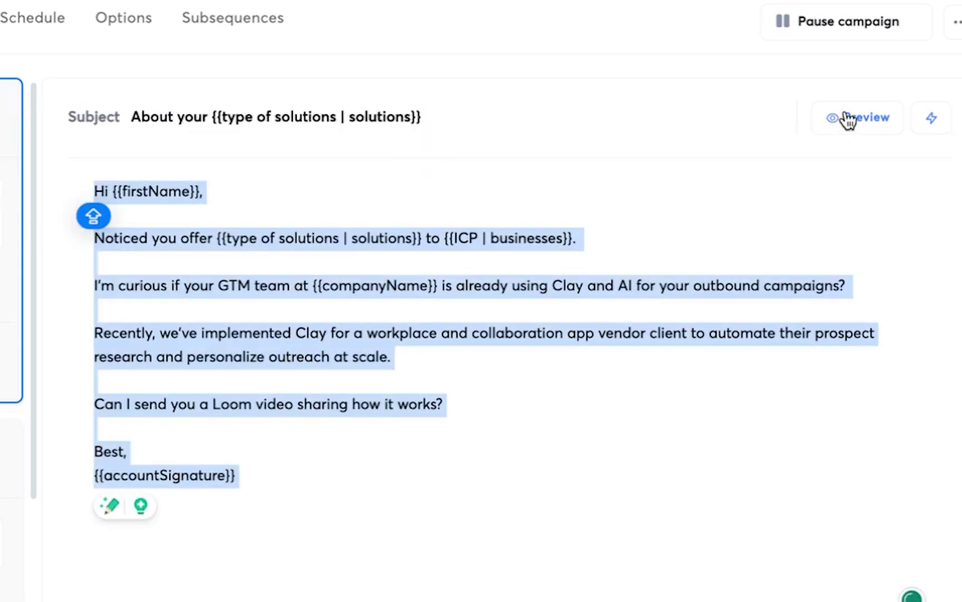
- Preview the Step 1 email with lead variables filled in, read each paragraph through the Loom video question, and close the preview
click(852, 118)
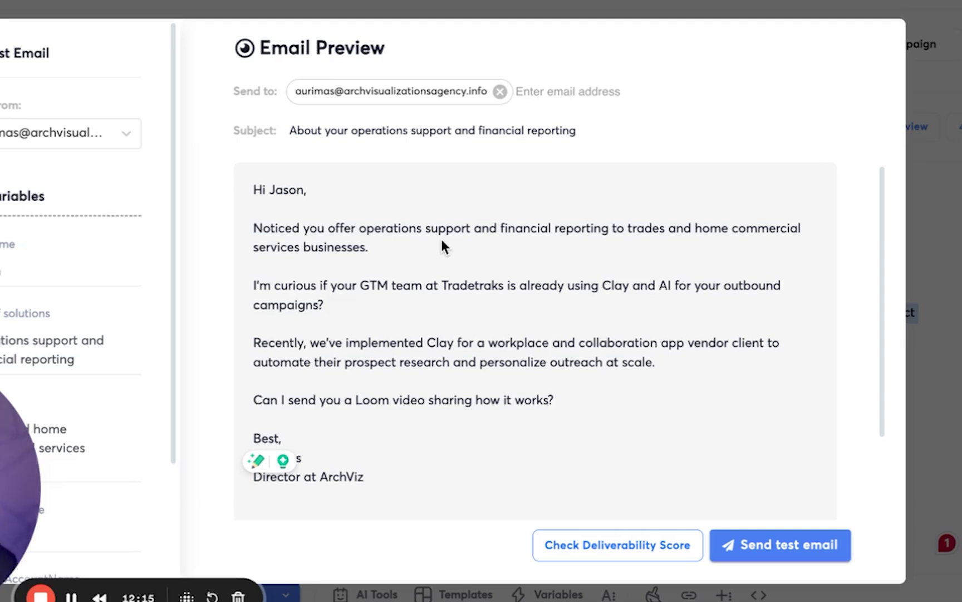
drag(610, 228, 366, 229)
click(629, 257)
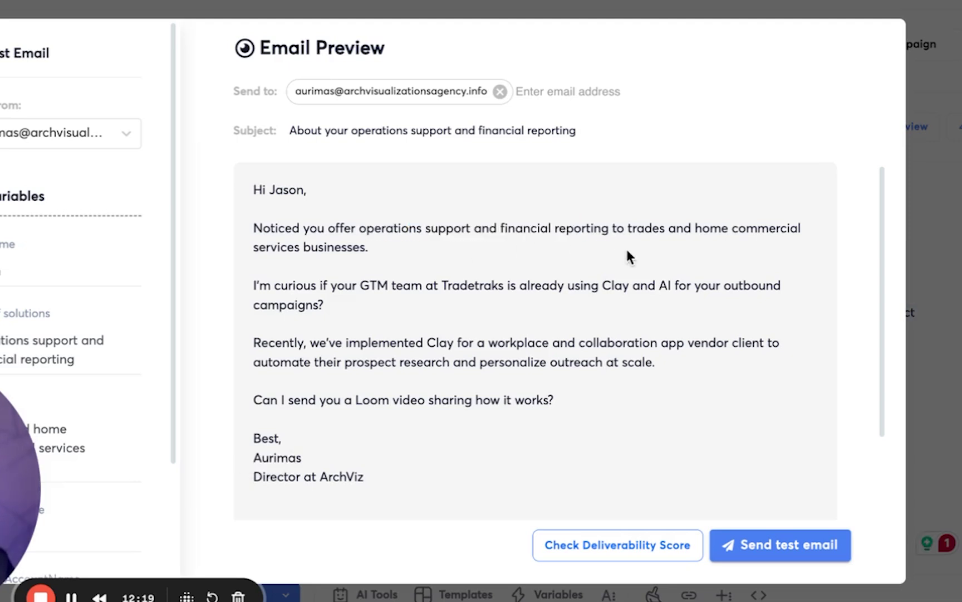
drag(625, 228, 718, 271)
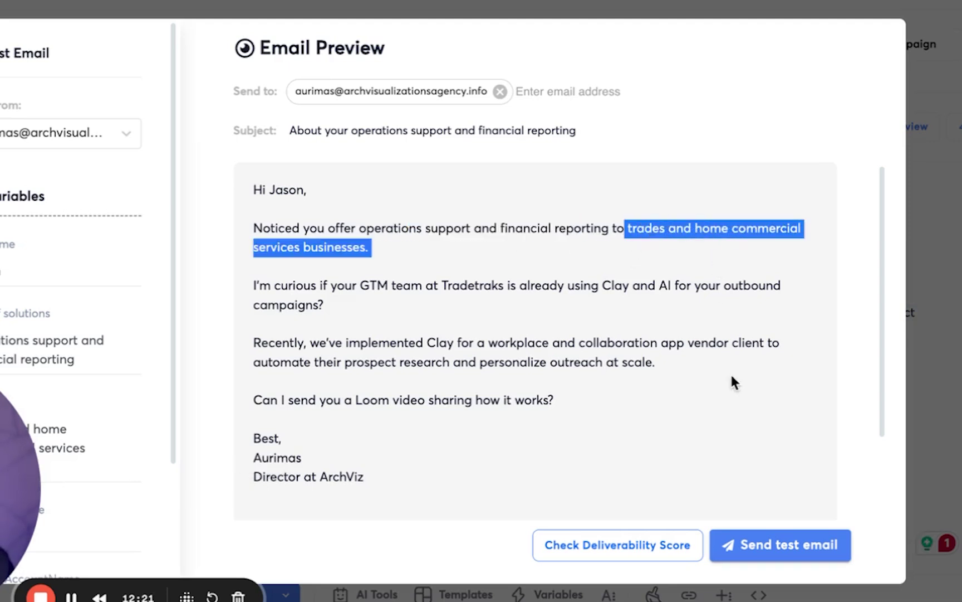
click(254, 286)
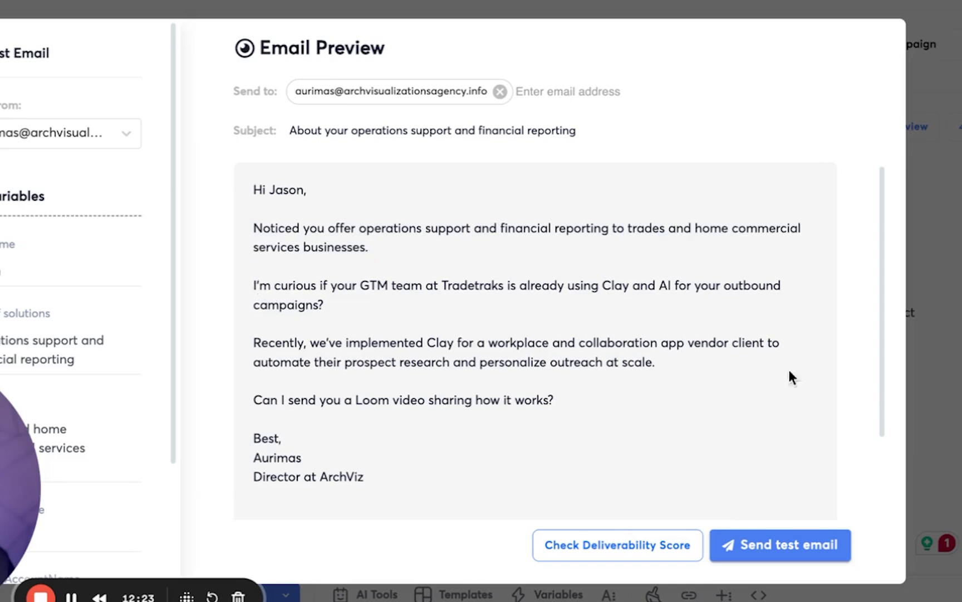
drag(458, 316, 244, 290)
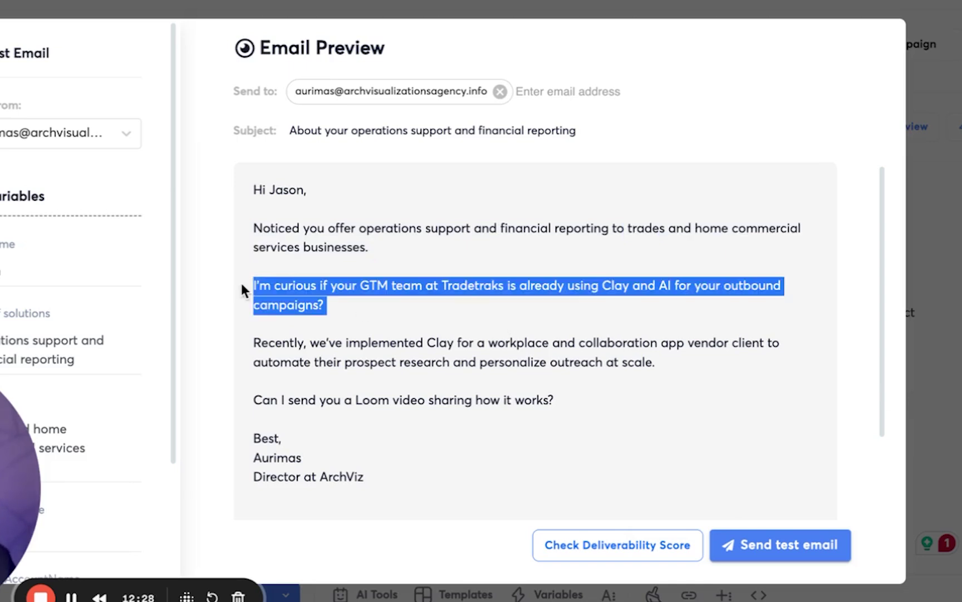
drag(657, 365, 217, 349)
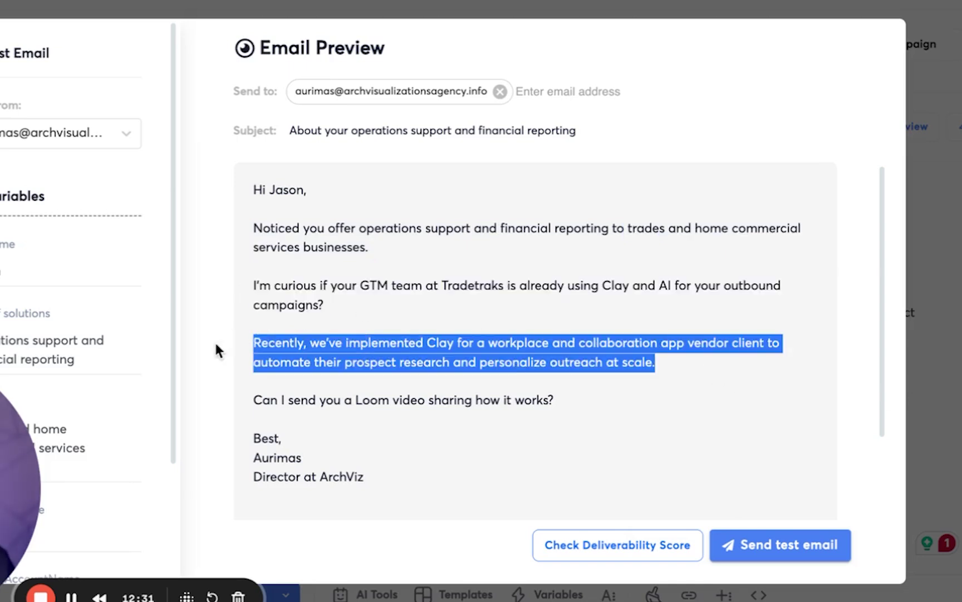
drag(576, 414, 253, 412)
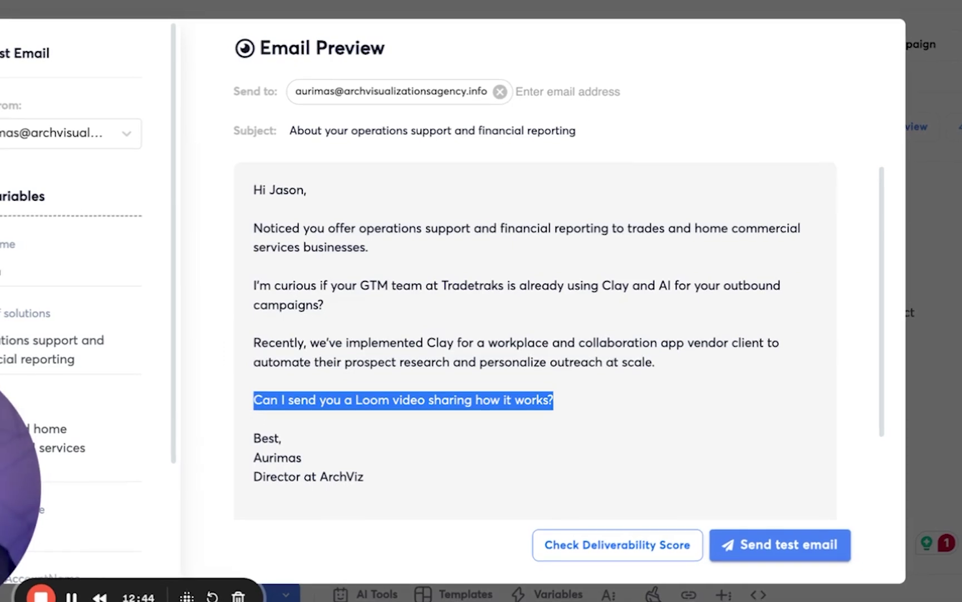
click(924, 322)
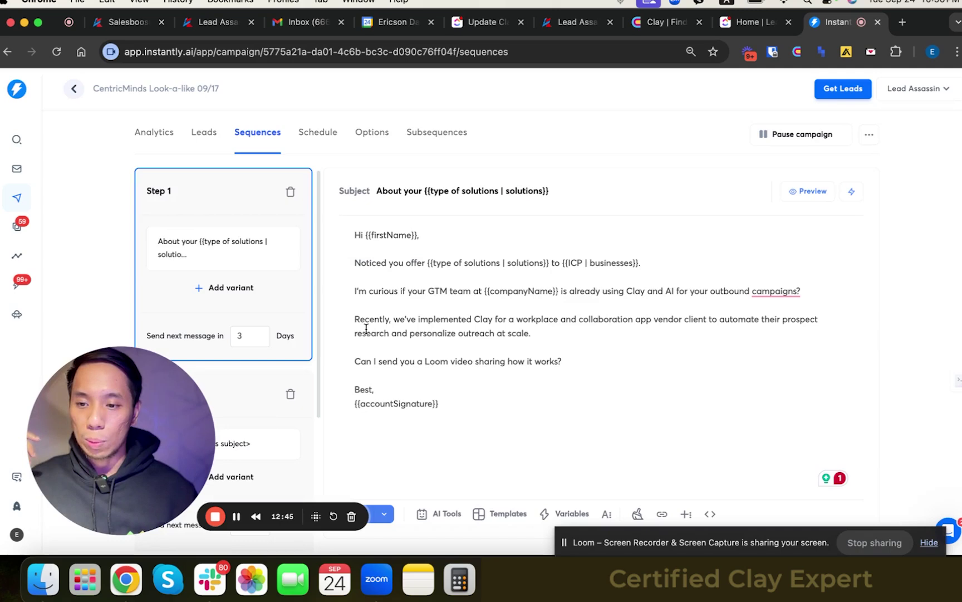
- Open the Step 2 follow-up in the sequence, preview its competitor comparison message with lead variables filled in, and close the preview
scroll(225, 339, down, 4)
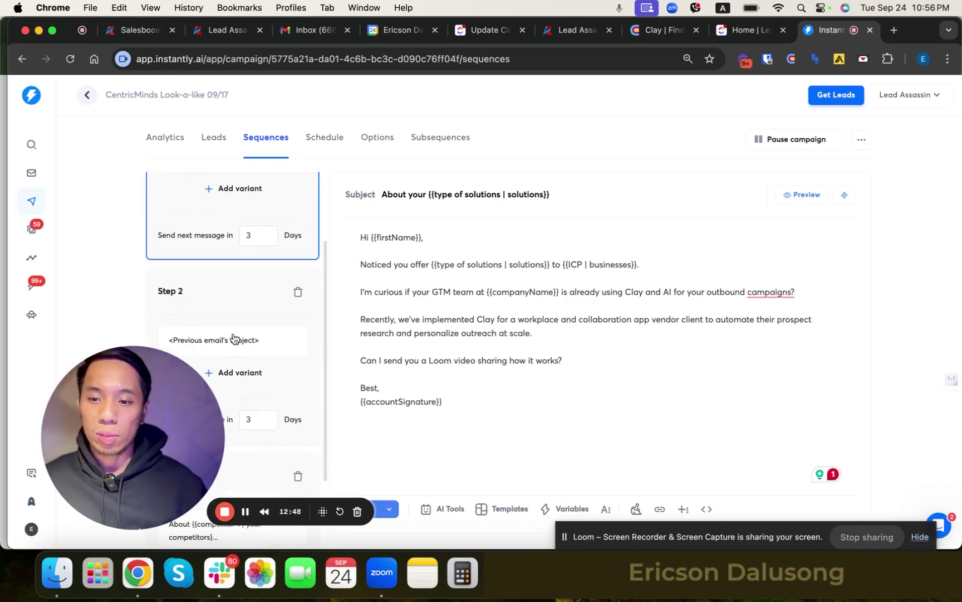
click(234, 339)
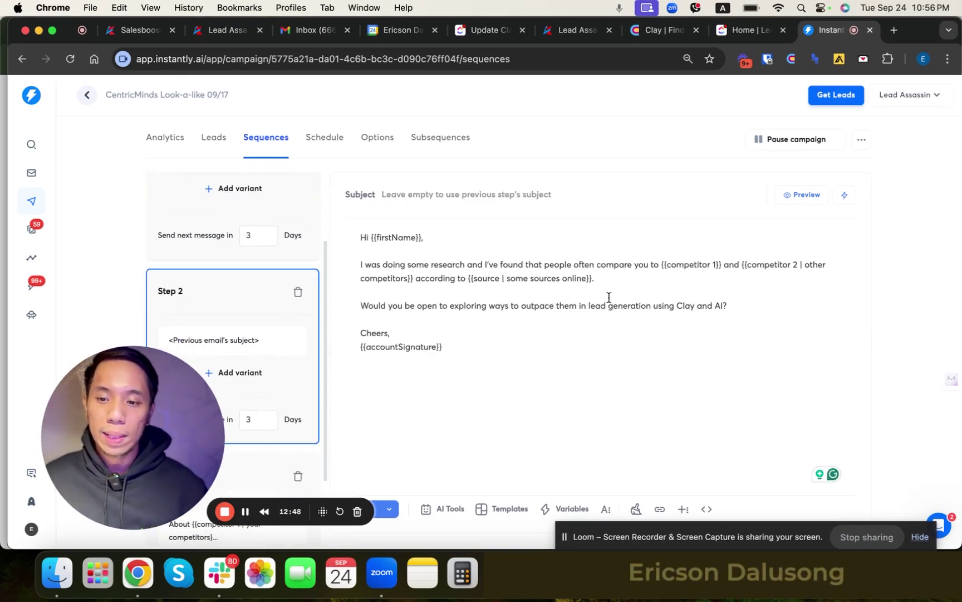
click(802, 195)
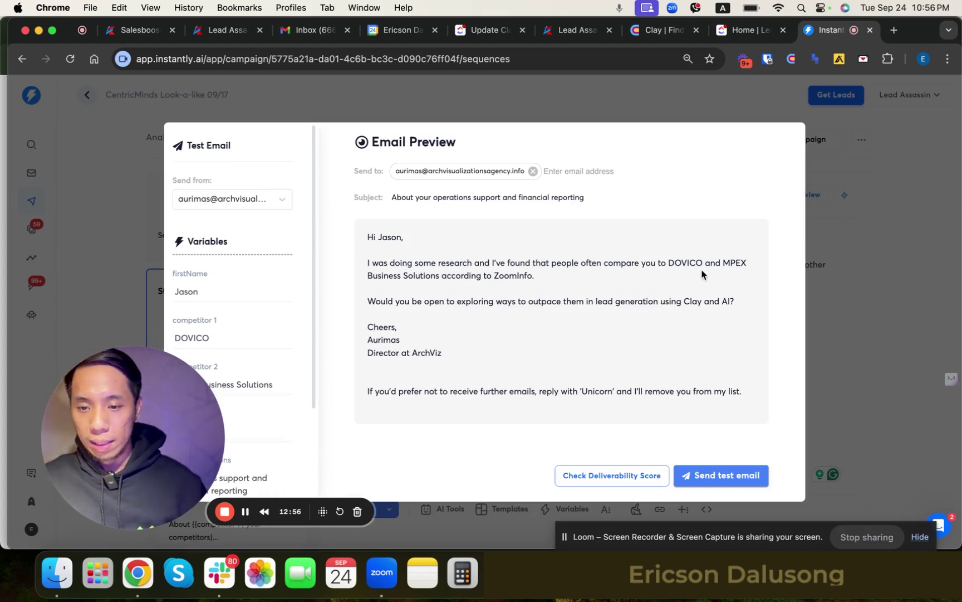
click(814, 202)
- Preview the Step 3 email built on the Twain variable, read its message, and close the preview
click(814, 201)
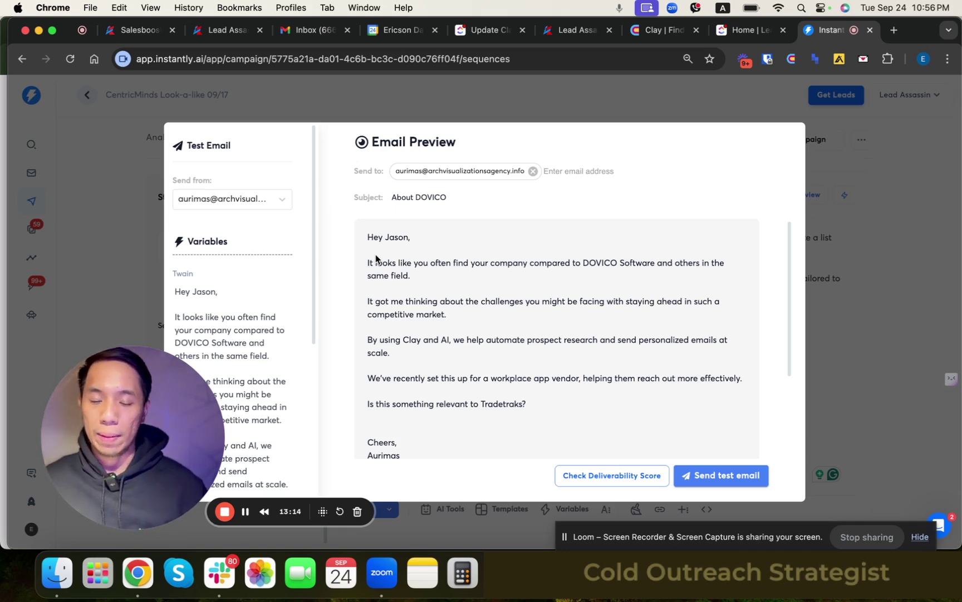
click(918, 266)
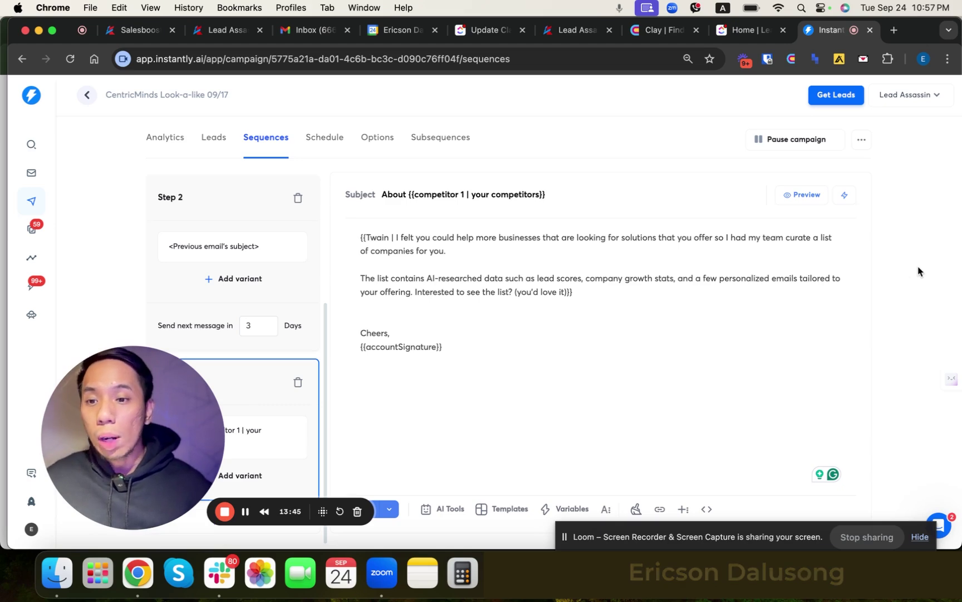